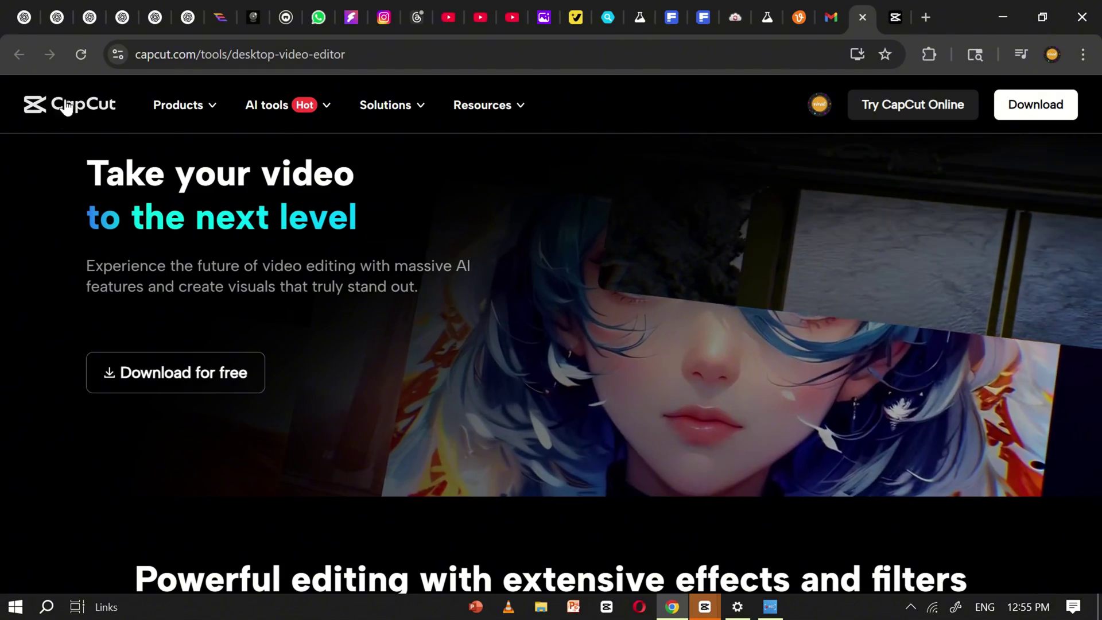
# - Leave the capcut.com Products menu and switch to the CapCut desktop Home screen with 163 projects
pyautogui.moveTo(179, 104)
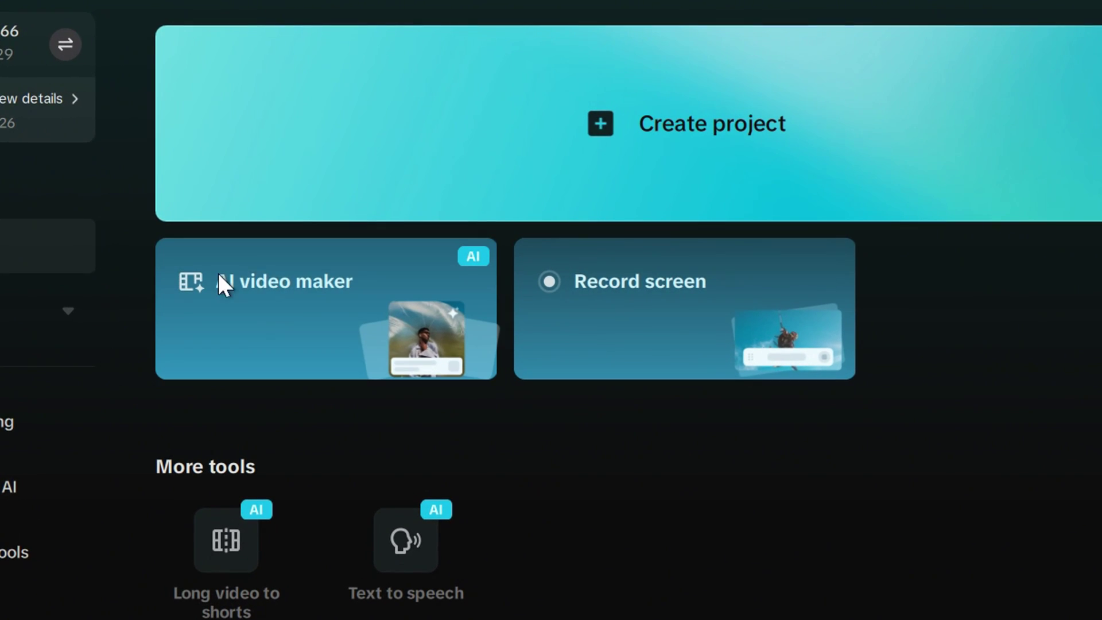
# - Open the AI video maker and page through its AI template styles with the carousel arrows
pyautogui.click(319, 298)
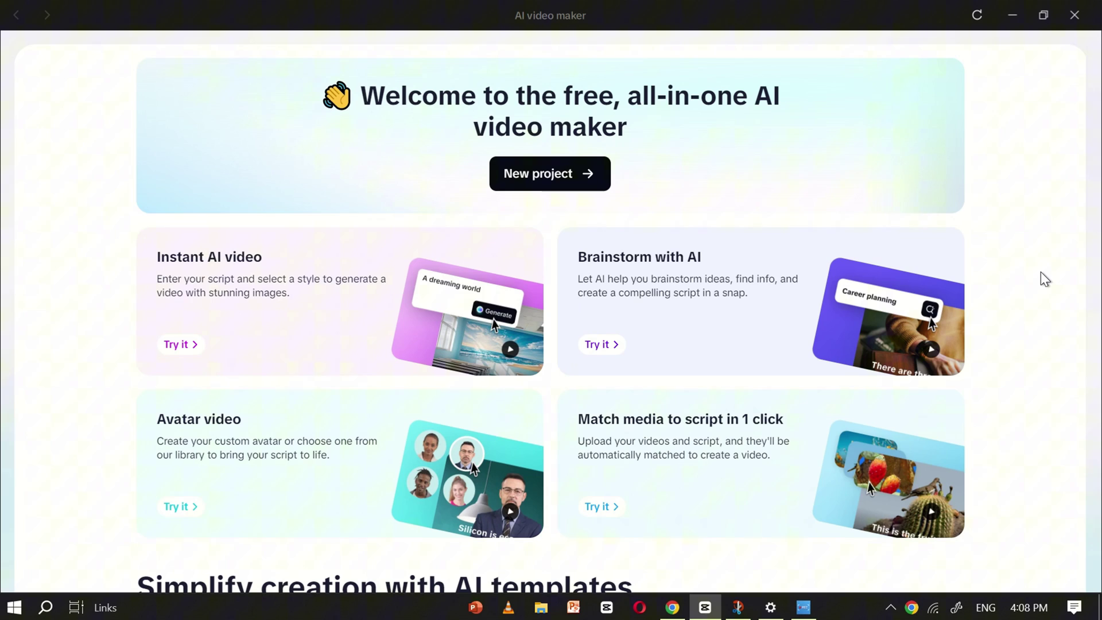
pyautogui.scroll(-1, 1045, 279)
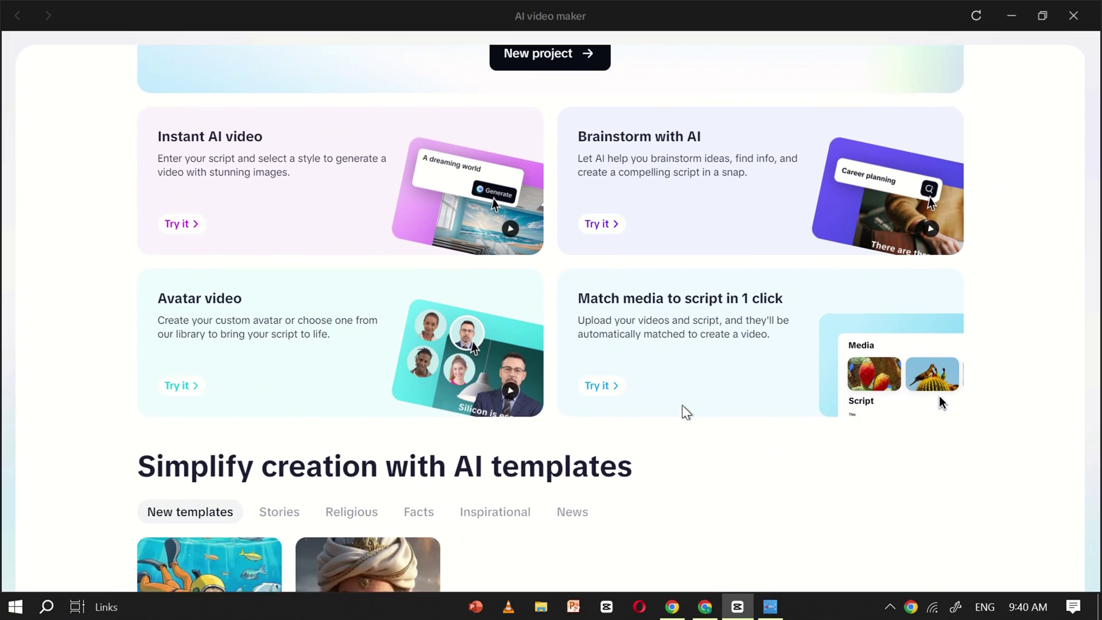
pyautogui.scroll(-5, 686, 412)
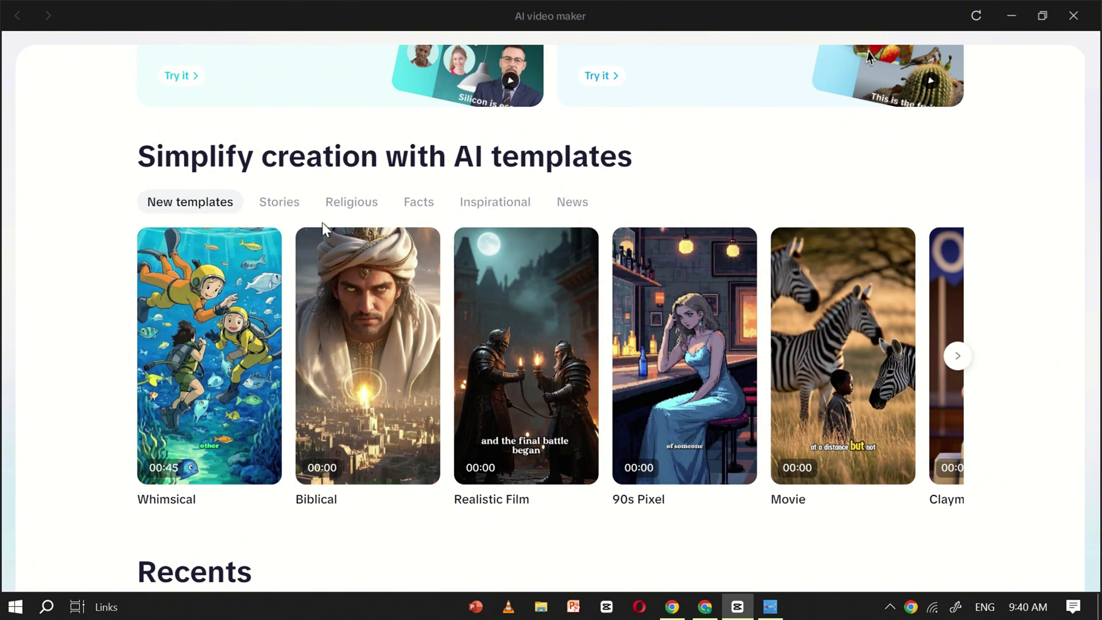
pyautogui.click(957, 356)
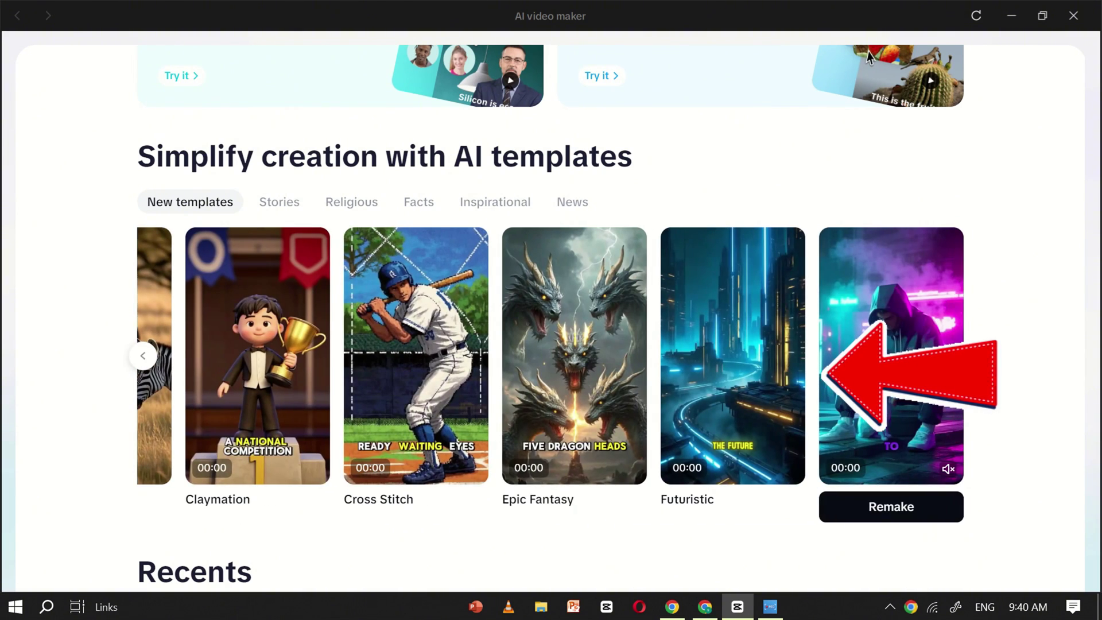
pyautogui.click(143, 355)
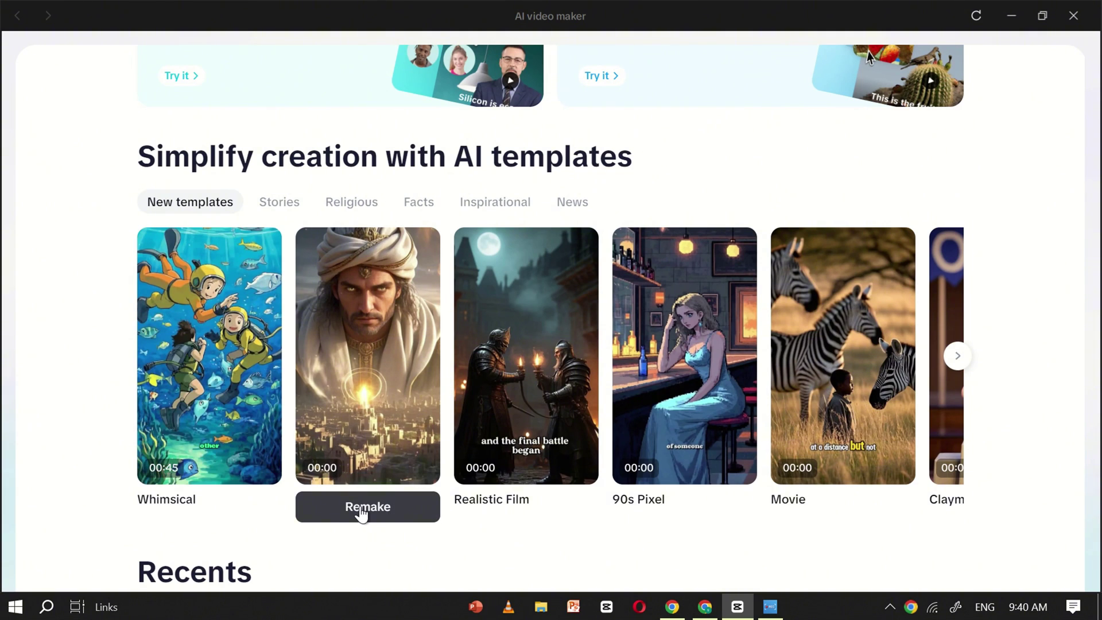
pyautogui.scroll(6, 460, 516)
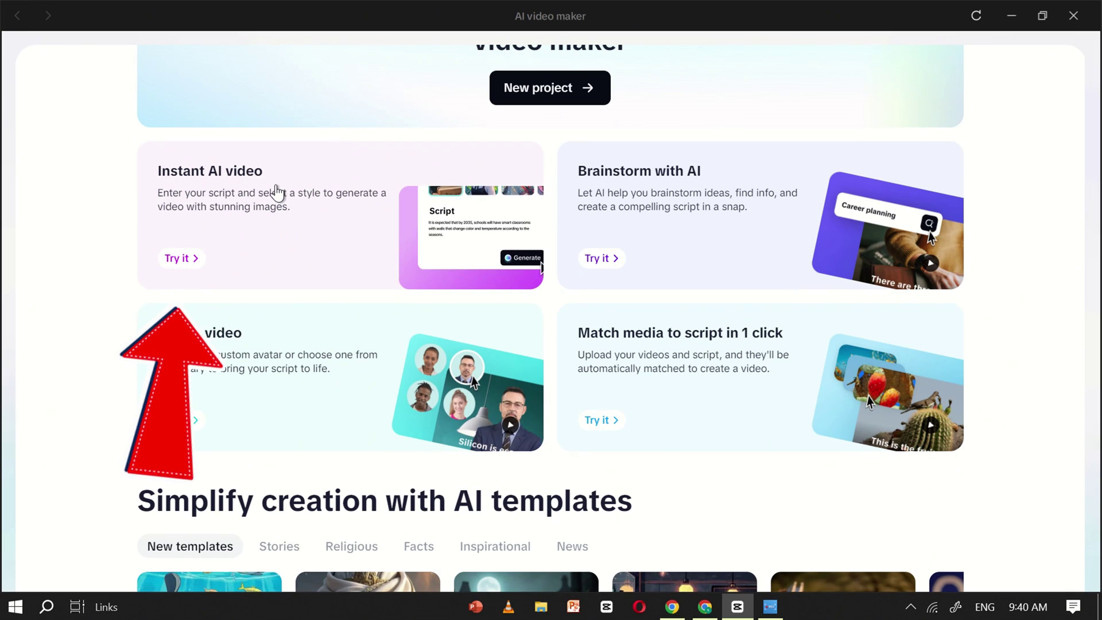
# - Start an Instant AI video and look through the video style options
pyautogui.click(181, 258)
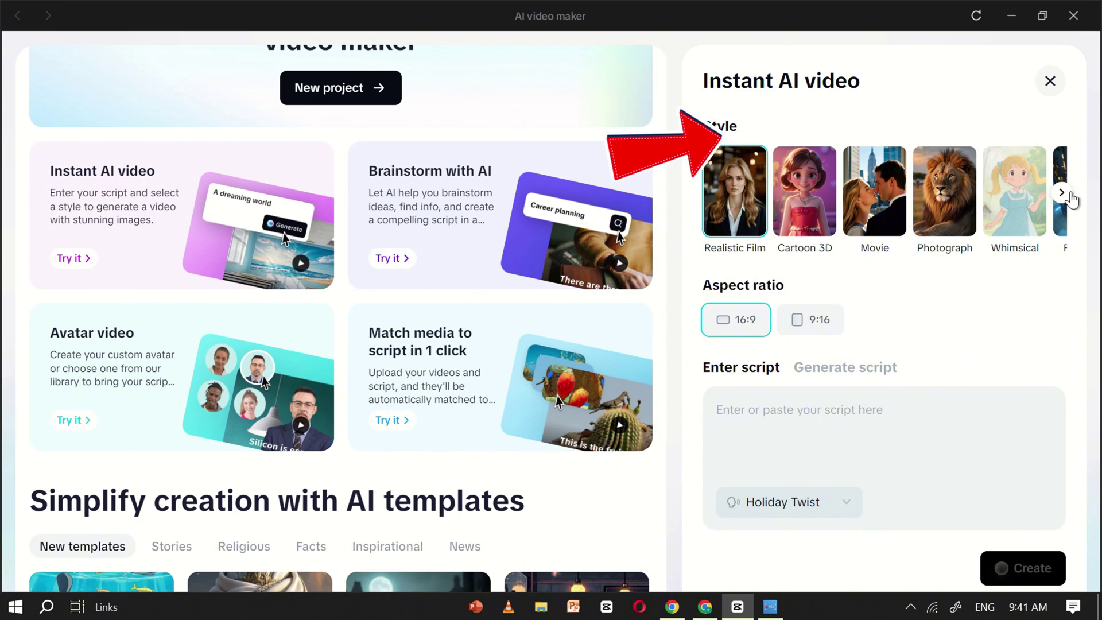
pyautogui.click(1062, 193)
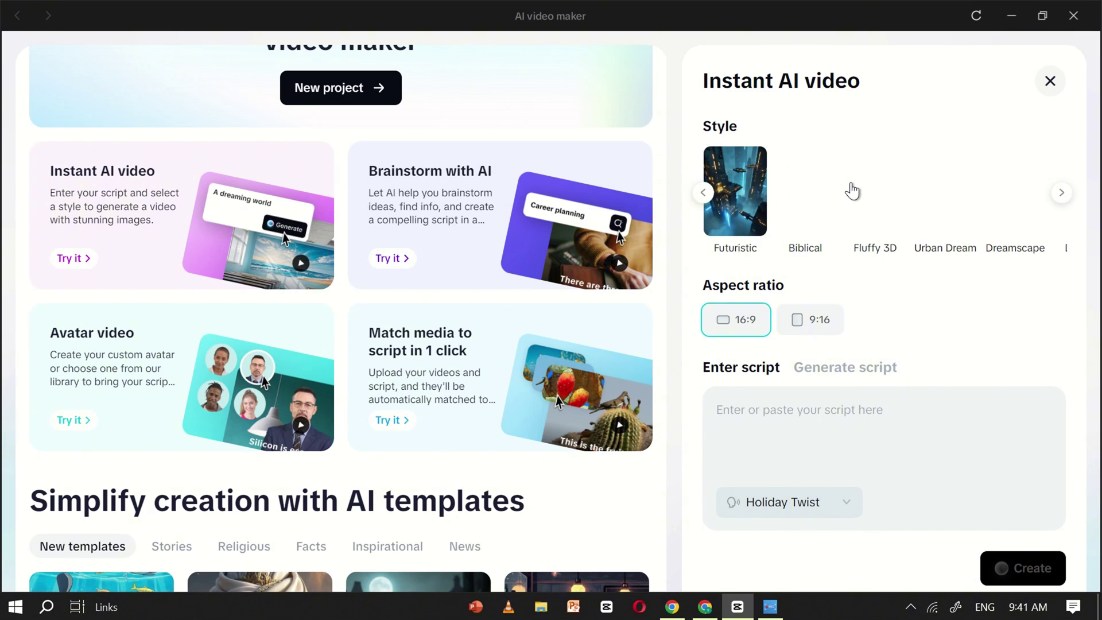
pyautogui.click(711, 195)
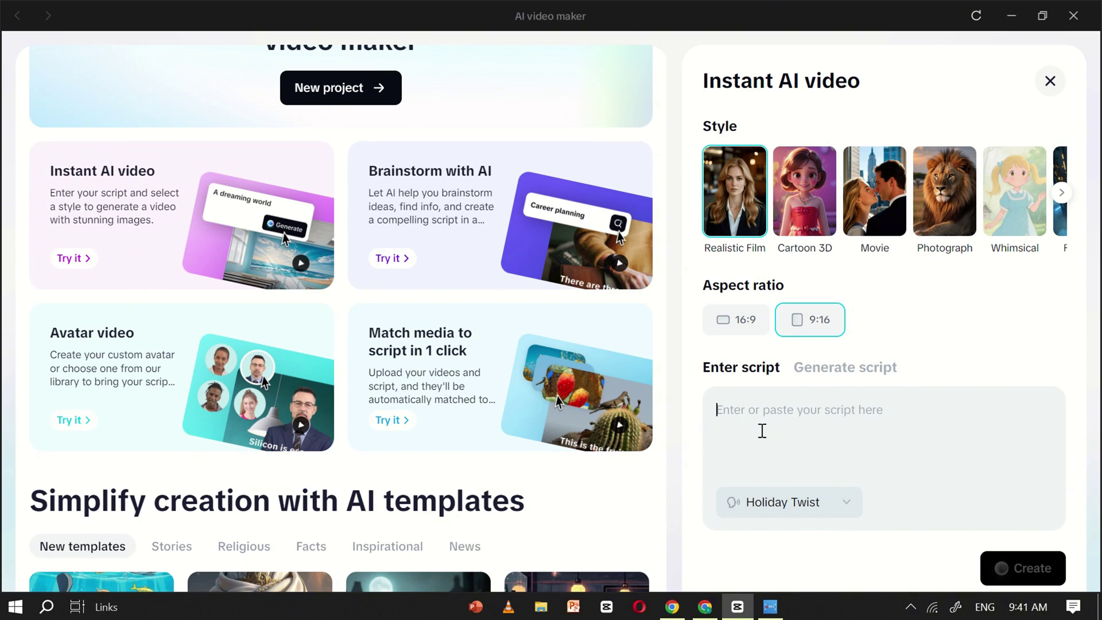
# - Generate a script on 'What $10 Gets You Around the World' with Leo Emotions voice, 1 min
pyautogui.click(849, 374)
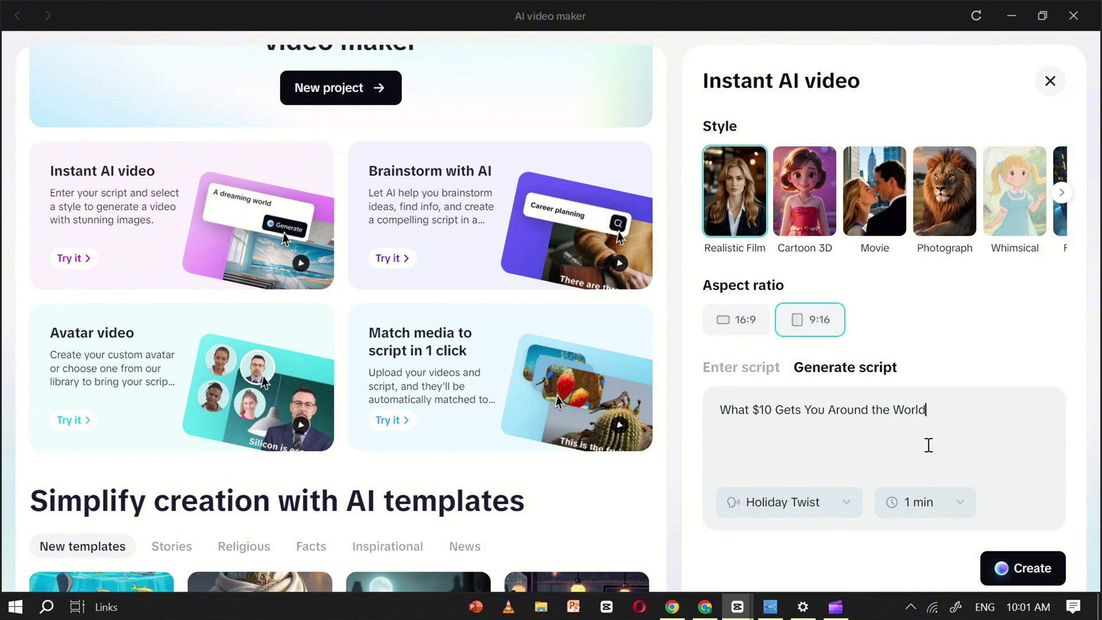
pyautogui.click(847, 507)
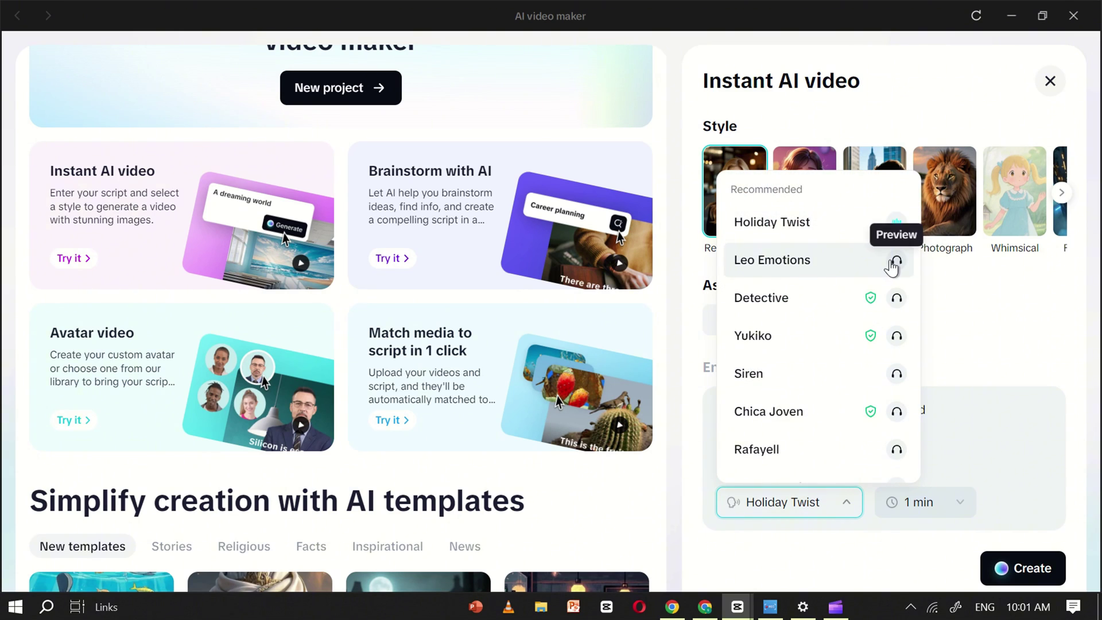
pyautogui.click(844, 262)
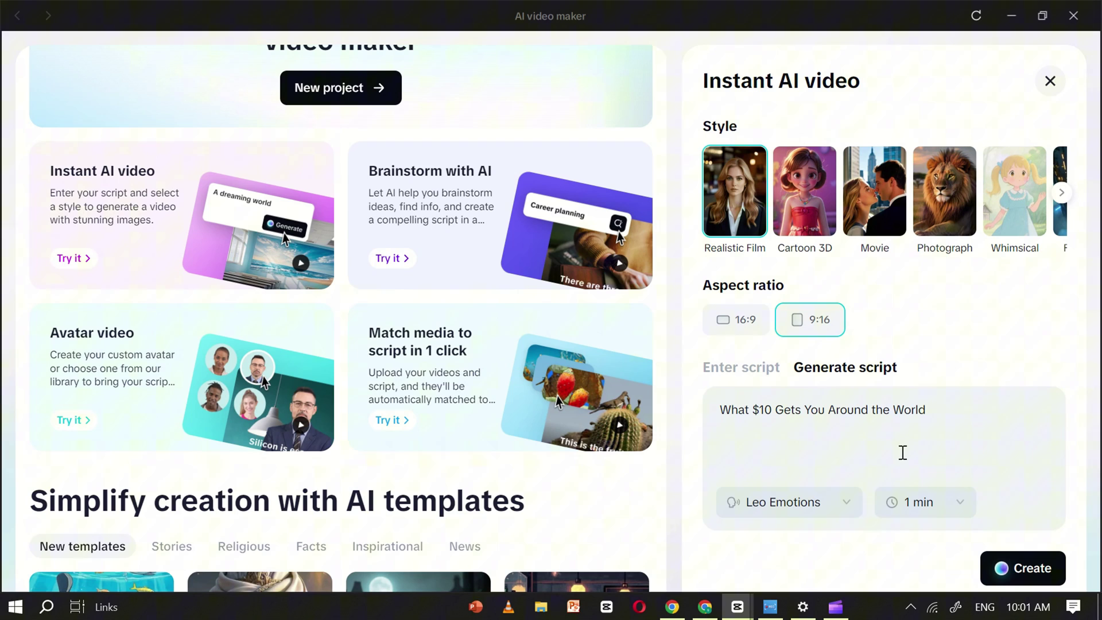
pyautogui.click(930, 503)
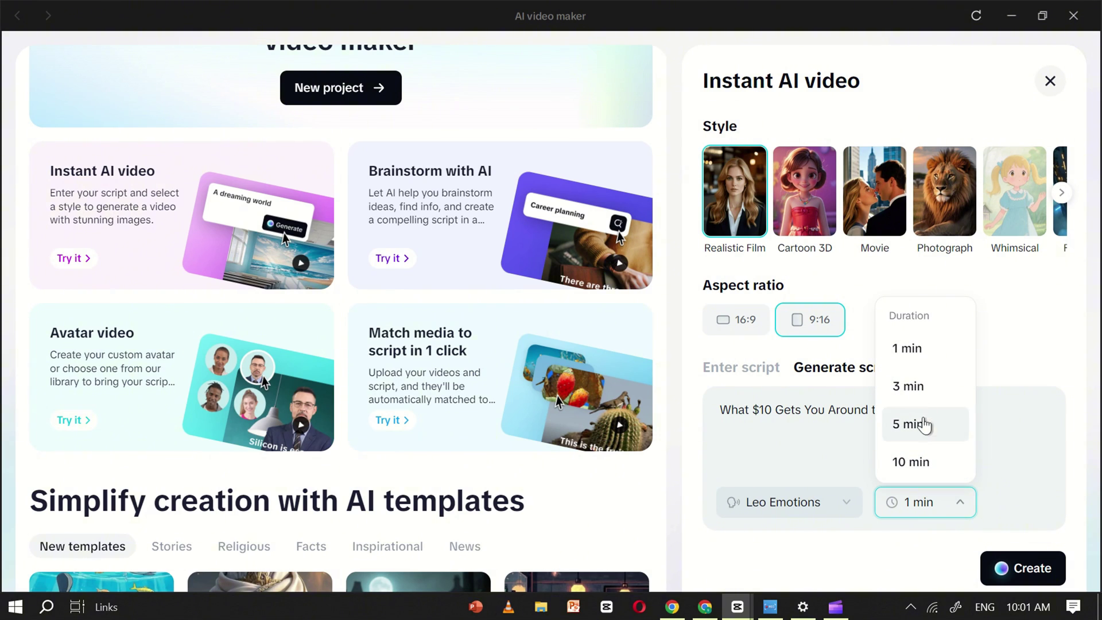
pyautogui.click(921, 351)
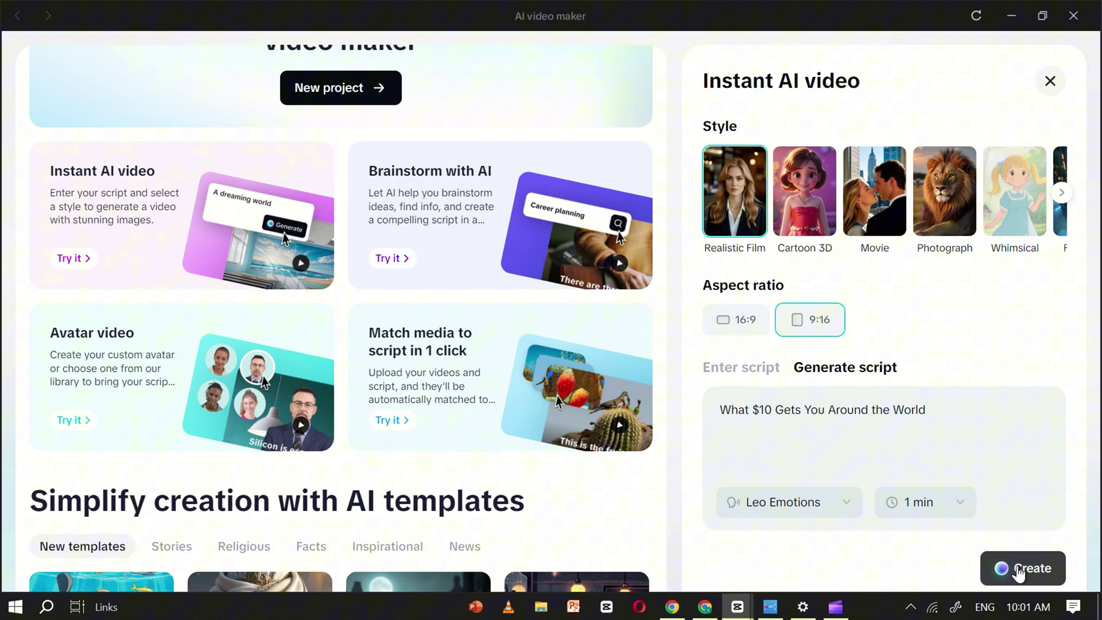
# - Create the 1:02 travel video and preview its Nicaragua roasted-pig scene
pyautogui.click(1019, 570)
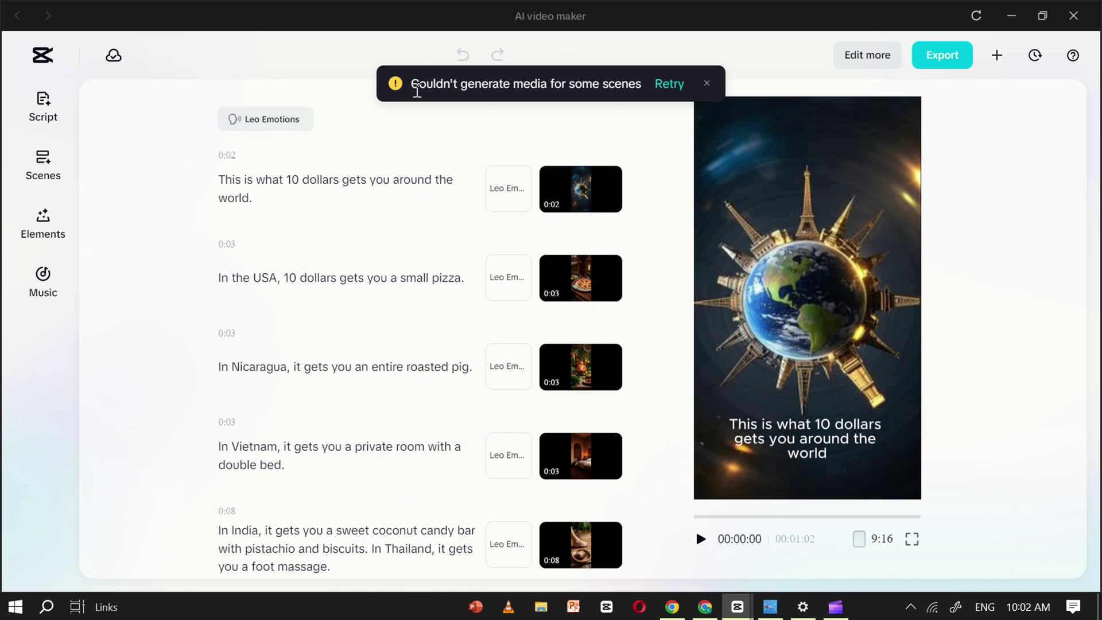
pyautogui.scroll(-8, 605, 285)
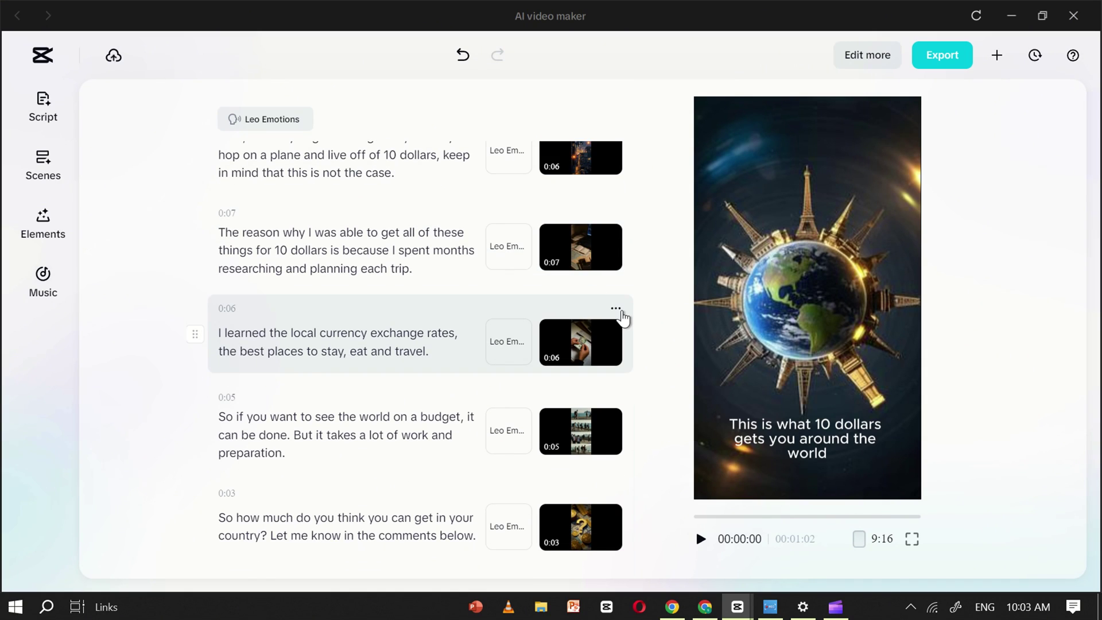
pyautogui.click(616, 310)
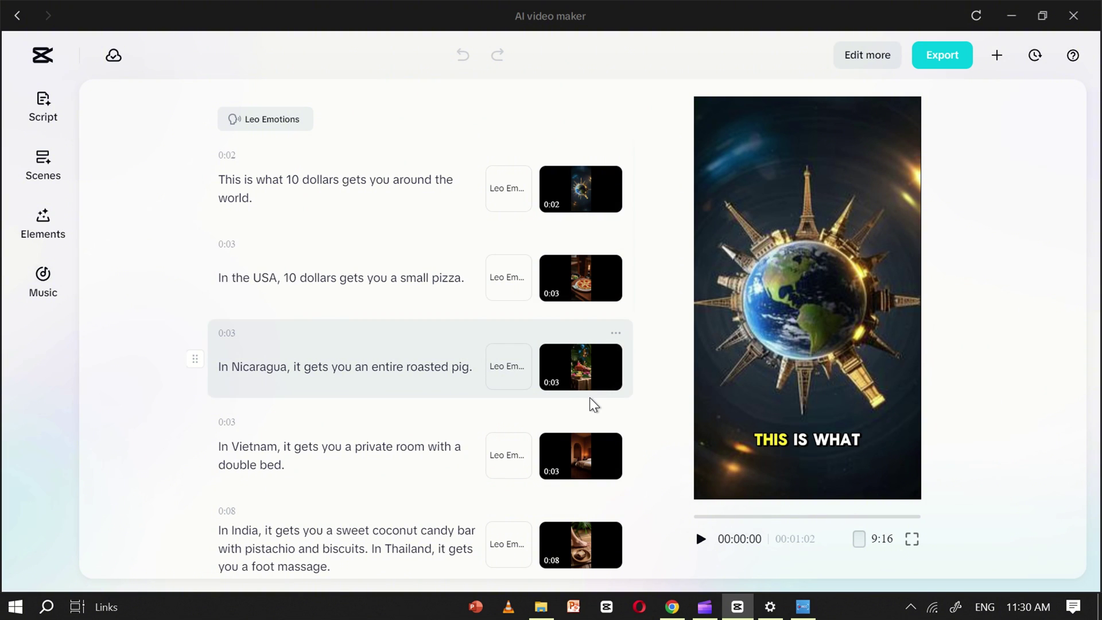
pyautogui.moveTo(568, 386)
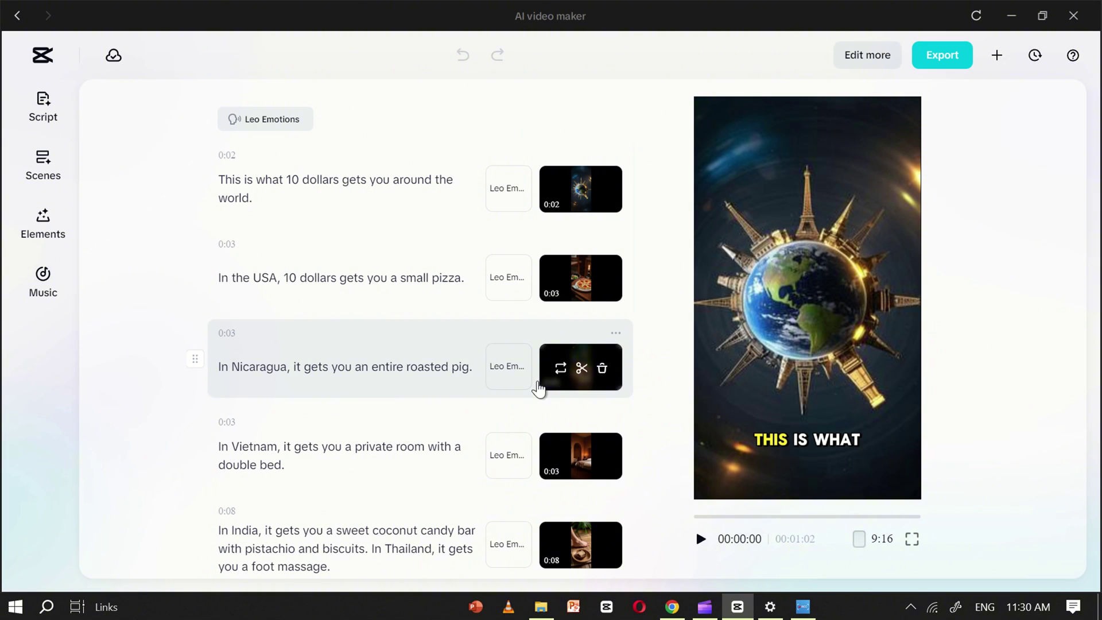
pyautogui.click(413, 366)
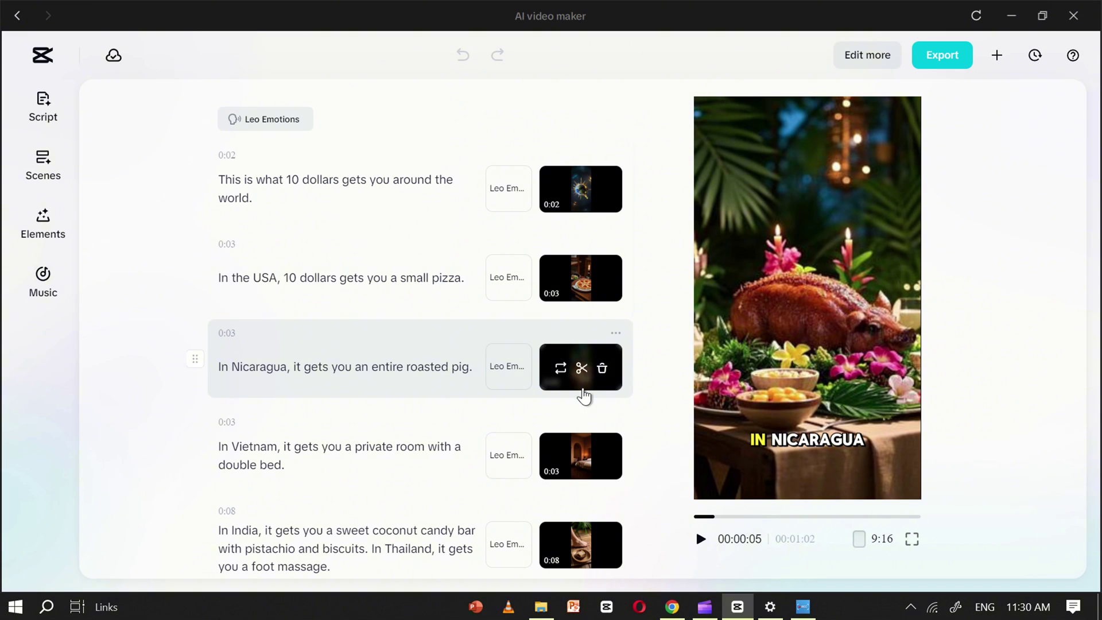
# - Swap the Nicaragua scene's media for a generated 9:16 image of roast pig on a festive table
pyautogui.click(557, 372)
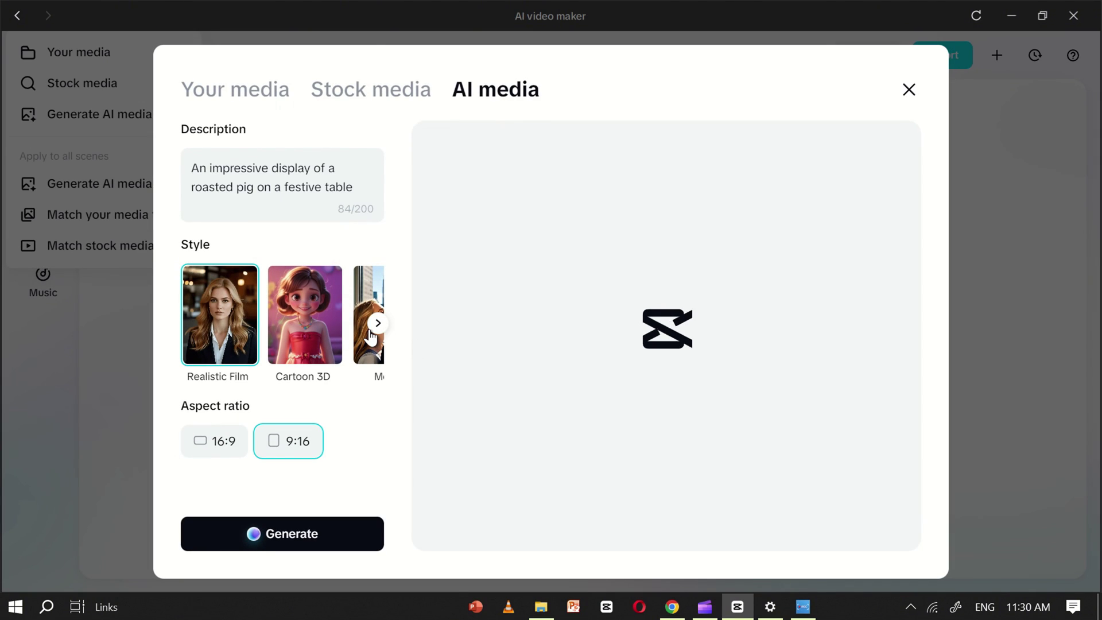
pyautogui.click(278, 534)
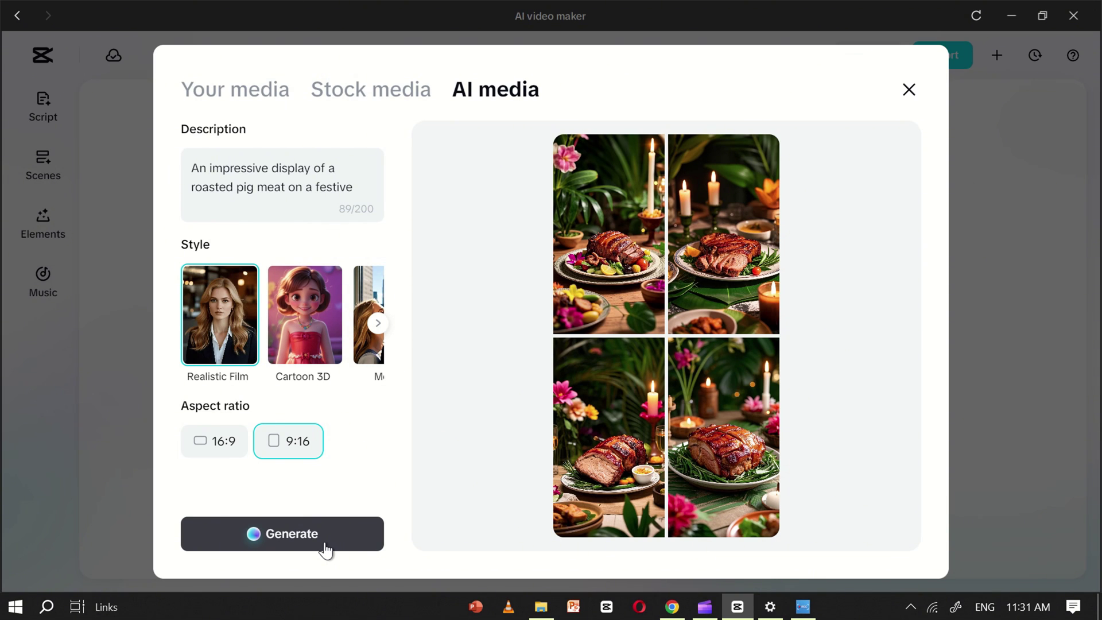
pyautogui.click(714, 435)
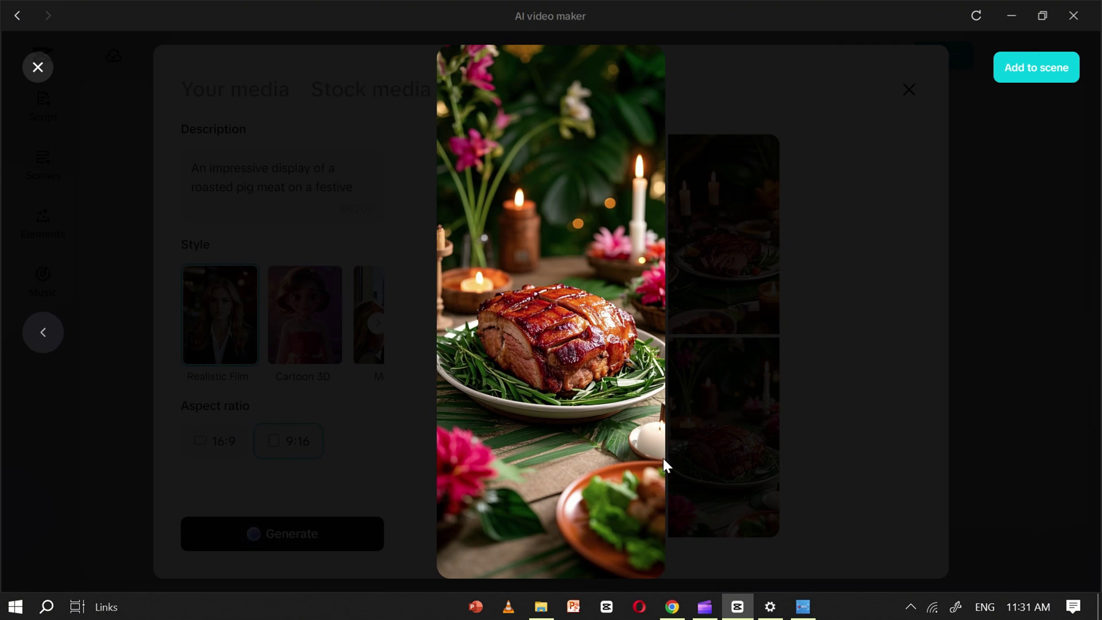
pyautogui.click(1040, 68)
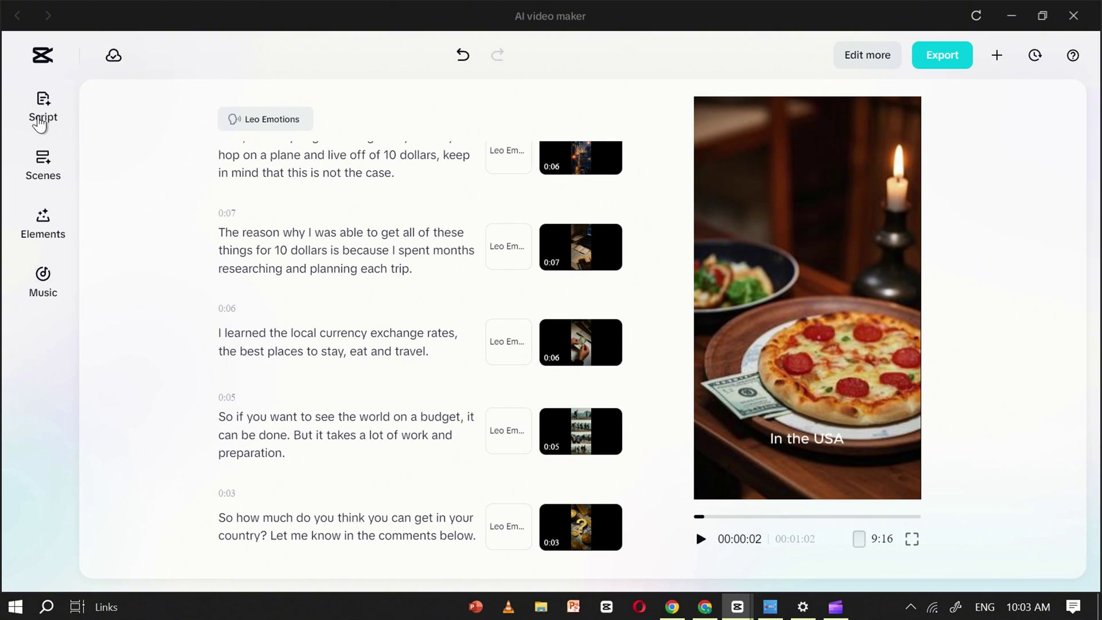
# - In Scenes, show the Casual recommended avatars and scroll through the avatar grid
pyautogui.click(39, 171)
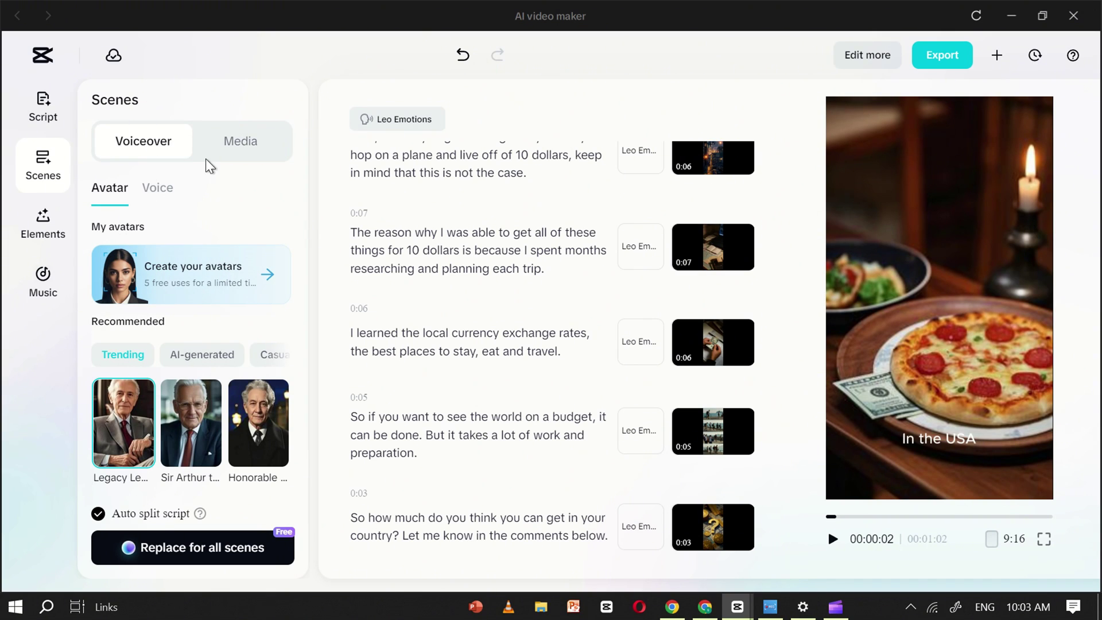
pyautogui.click(274, 354)
pyautogui.scroll(-3, 182, 388)
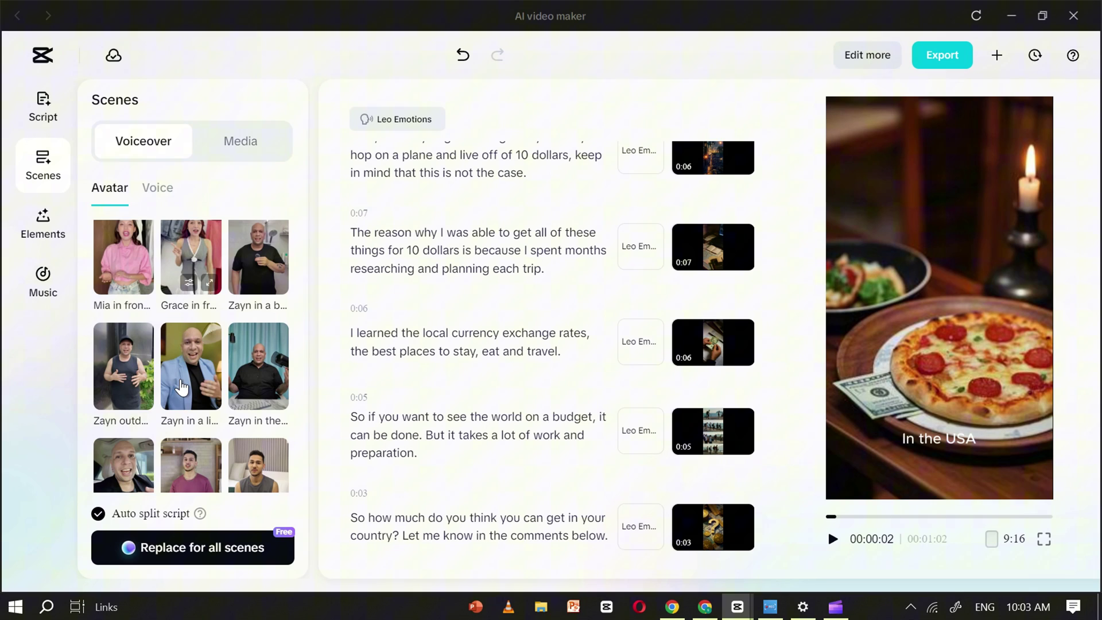
pyautogui.scroll(-8, 182, 388)
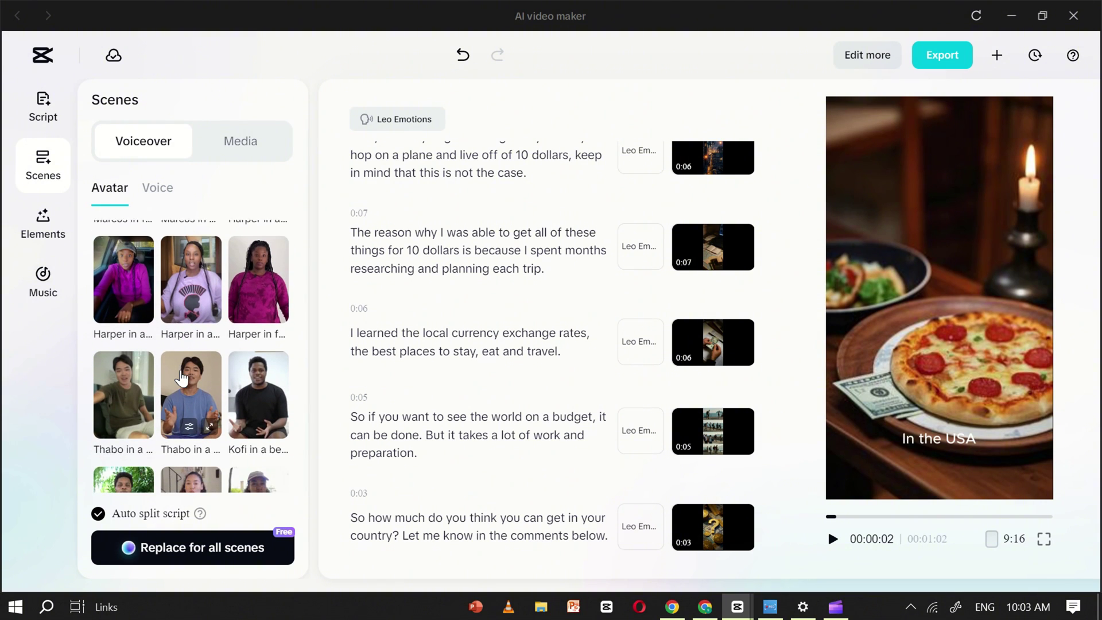
pyautogui.scroll(-2, 182, 379)
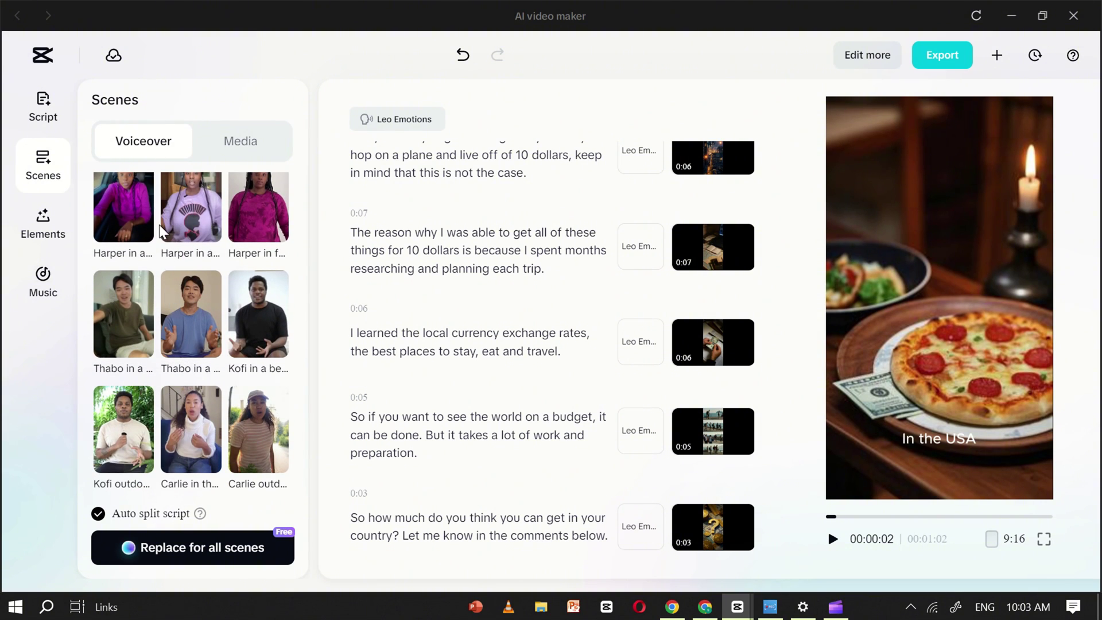
pyautogui.scroll(12, 162, 231)
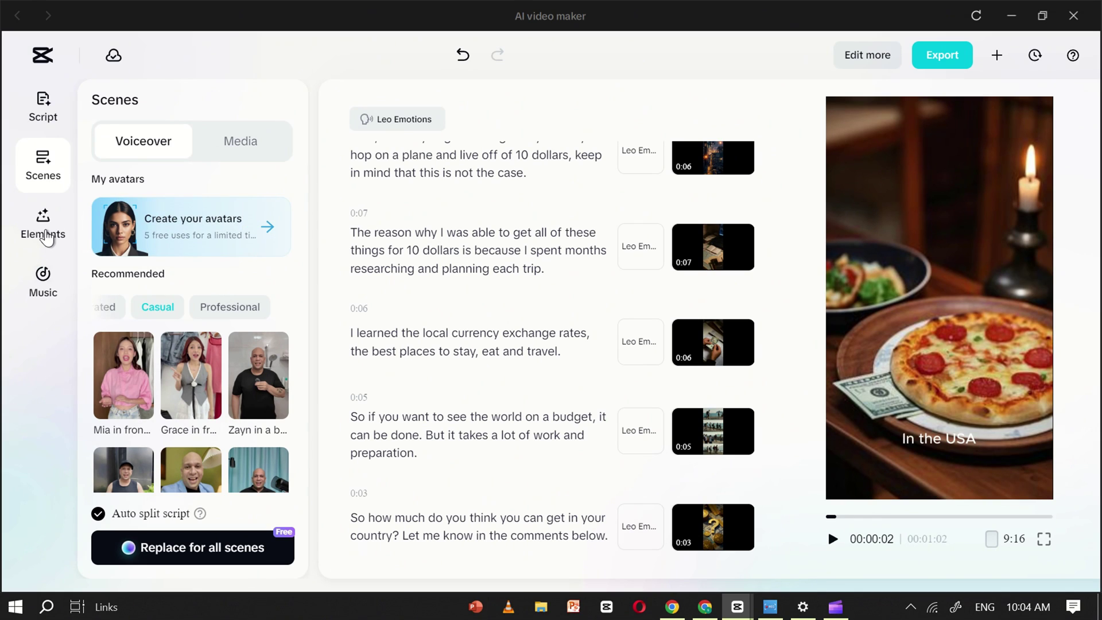
# - Apply the BROWN FOX bold-caps caption template from Elements, then bring up the Music library
pyautogui.click(48, 237)
pyautogui.scroll(-2, 143, 281)
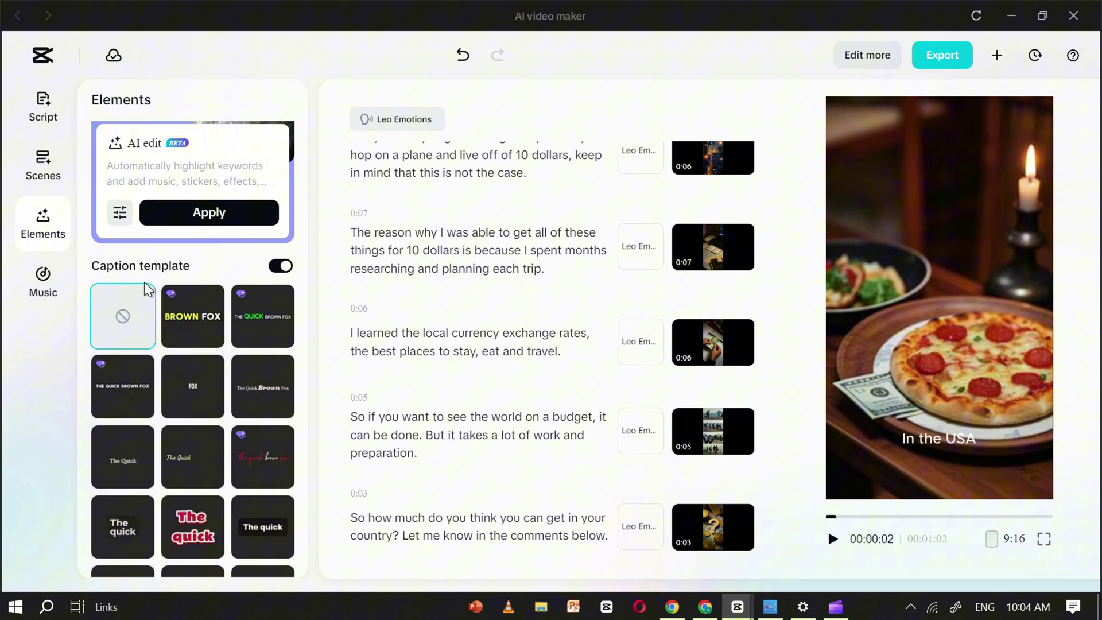
pyautogui.scroll(-2, 144, 281)
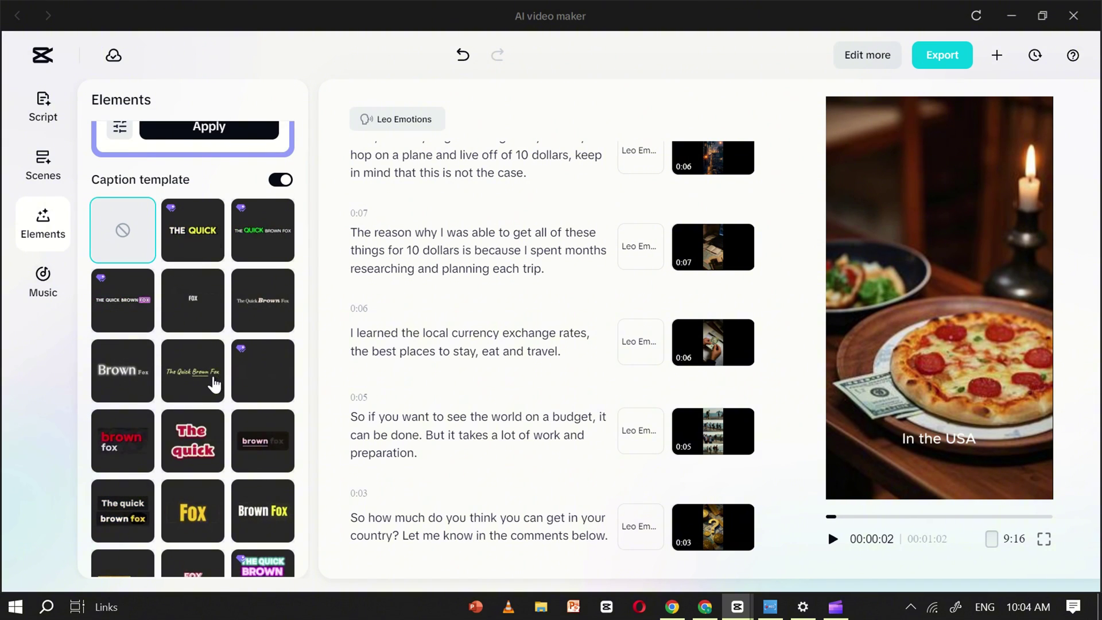
pyautogui.scroll(-4, 212, 390)
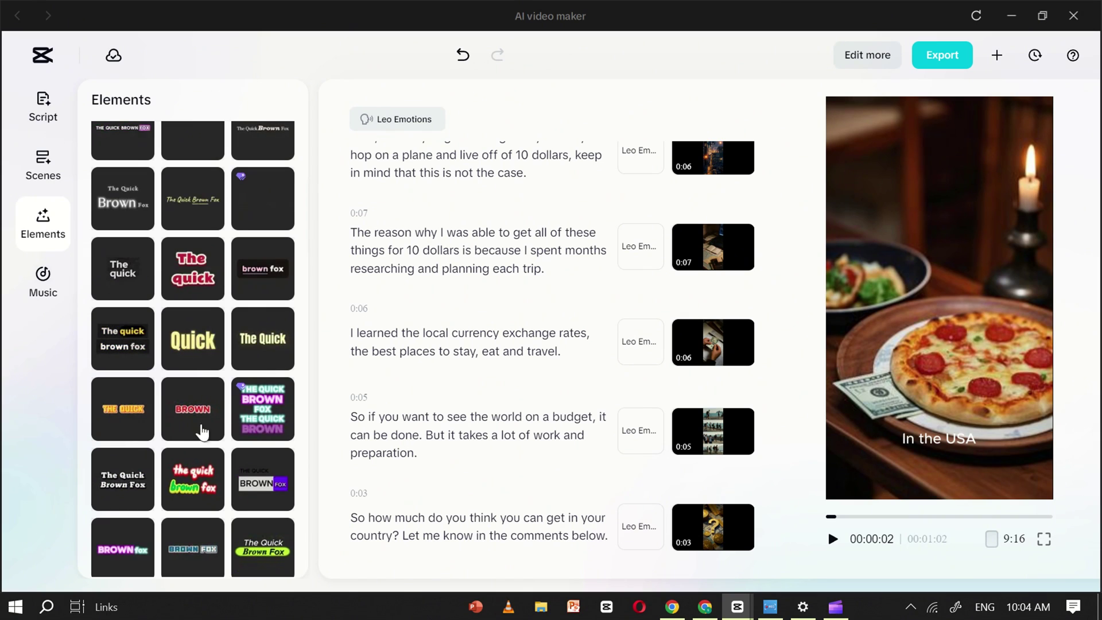
pyautogui.scroll(4, 196, 345)
pyautogui.click(175, 241)
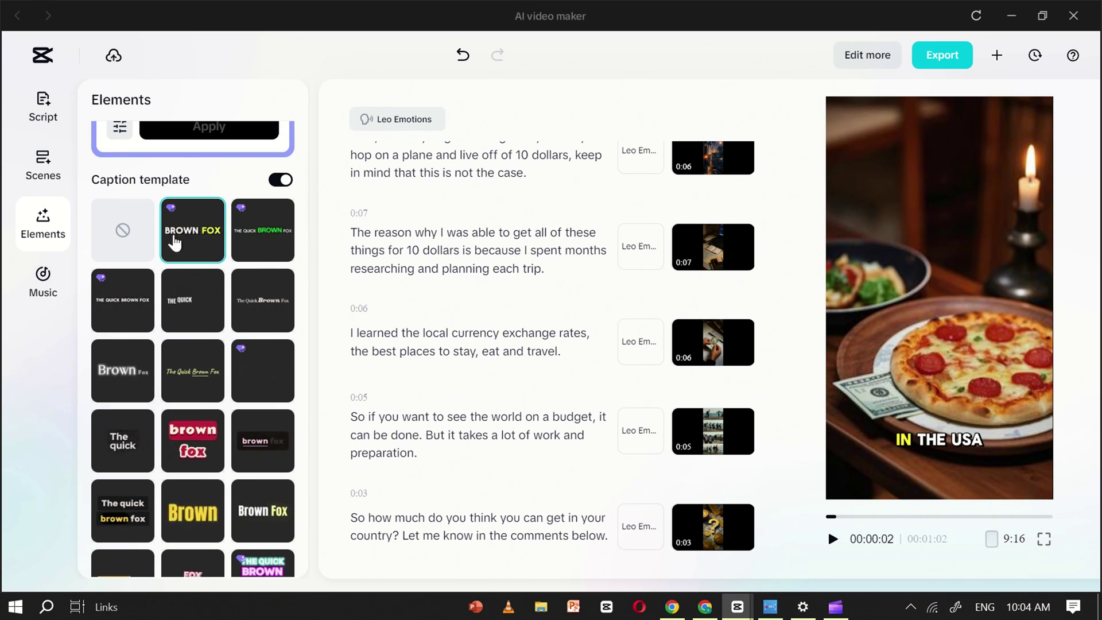
pyautogui.click(43, 287)
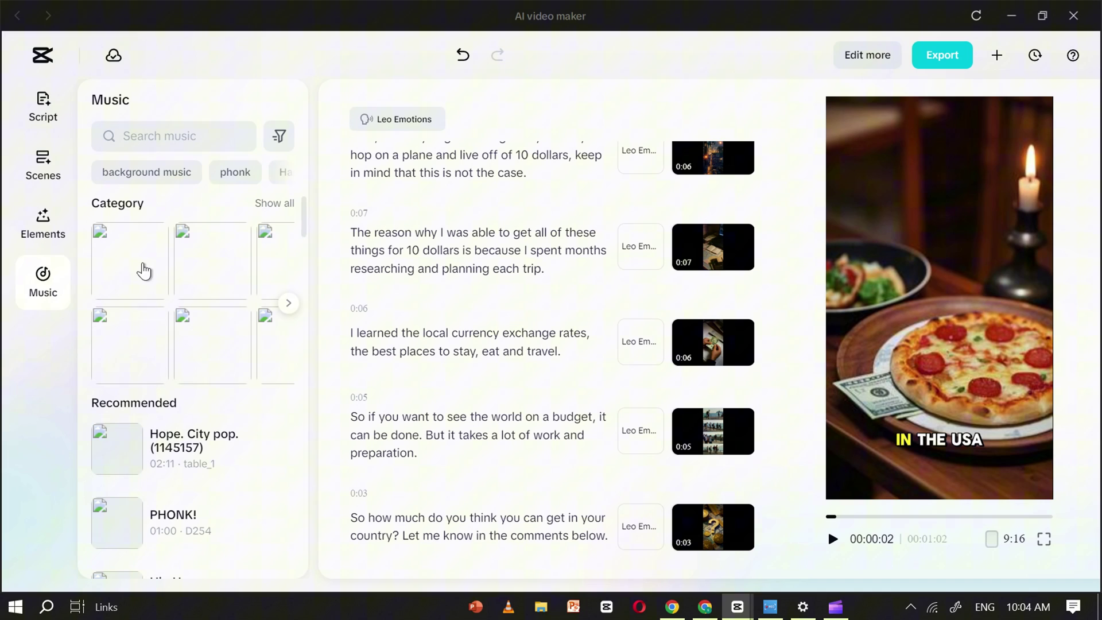
# - Preview the happy(1291154) and TikTok All-Star (V2) tracks, then bring up the export settings
pyautogui.scroll(-15, 230, 264)
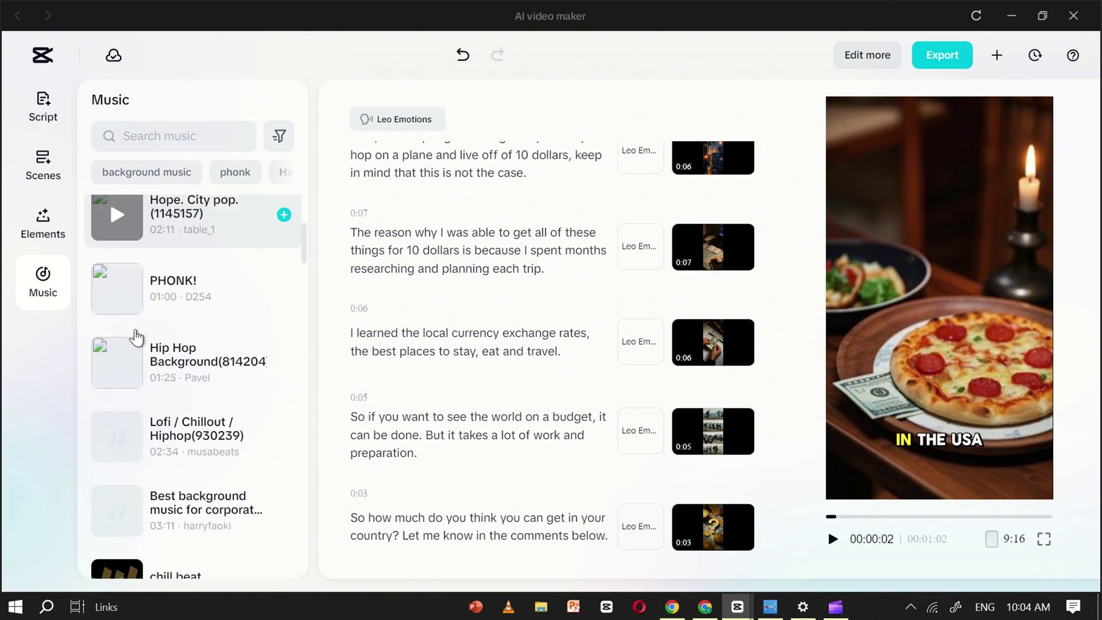
pyautogui.scroll(10, 172, 379)
pyautogui.scroll(-5, 239, 362)
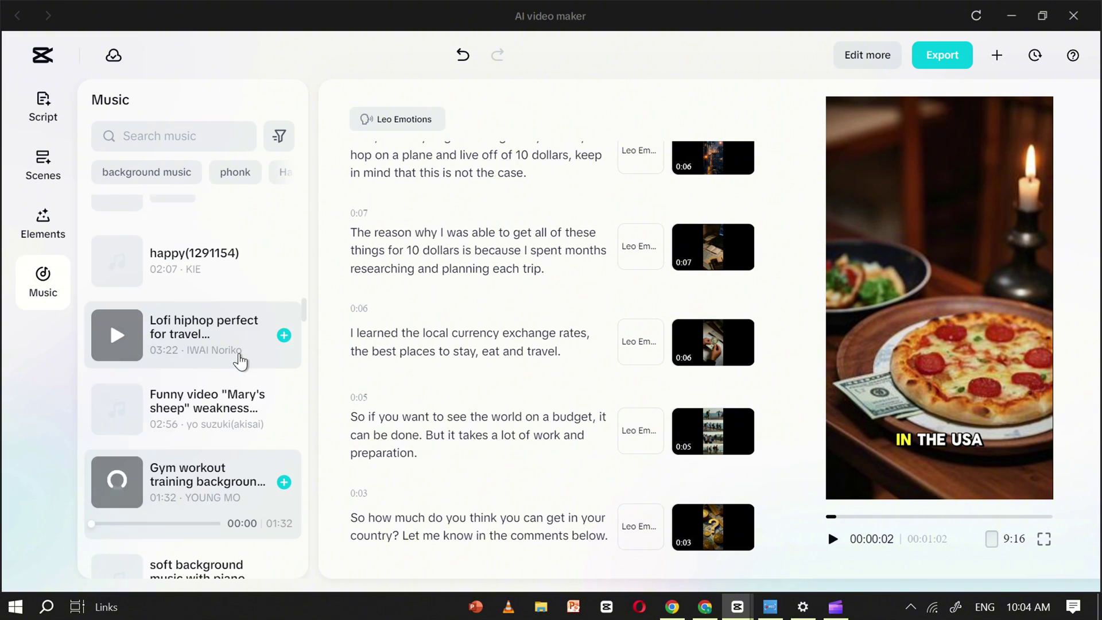
pyautogui.scroll(8, 202, 362)
pyautogui.scroll(-4, 156, 344)
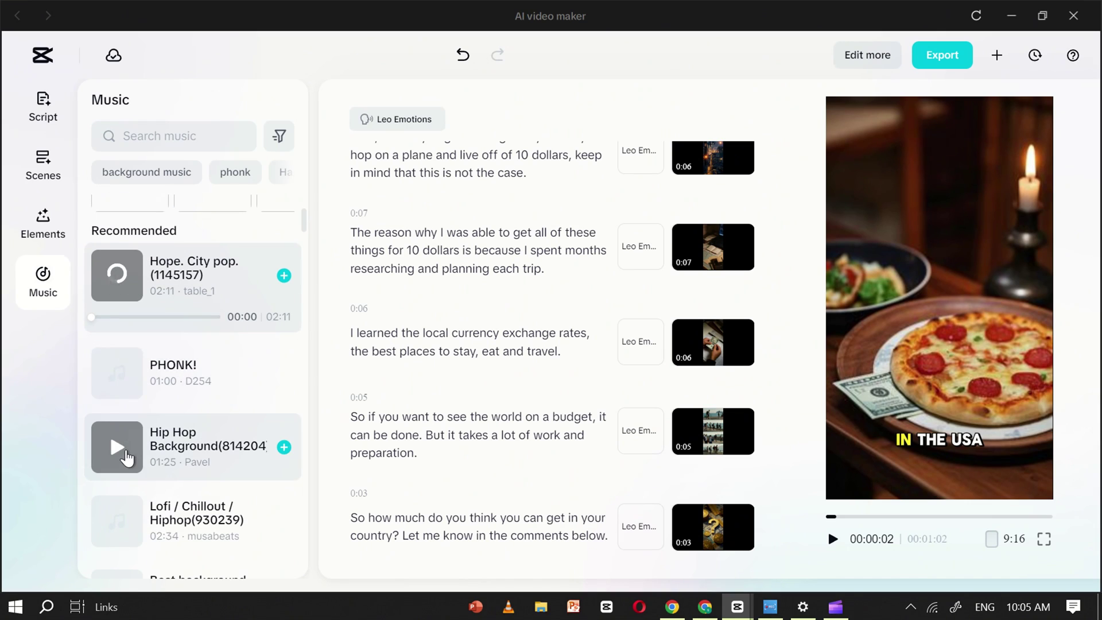
pyautogui.scroll(-5, 236, 340)
pyautogui.scroll(-8, 236, 340)
pyautogui.click(175, 379)
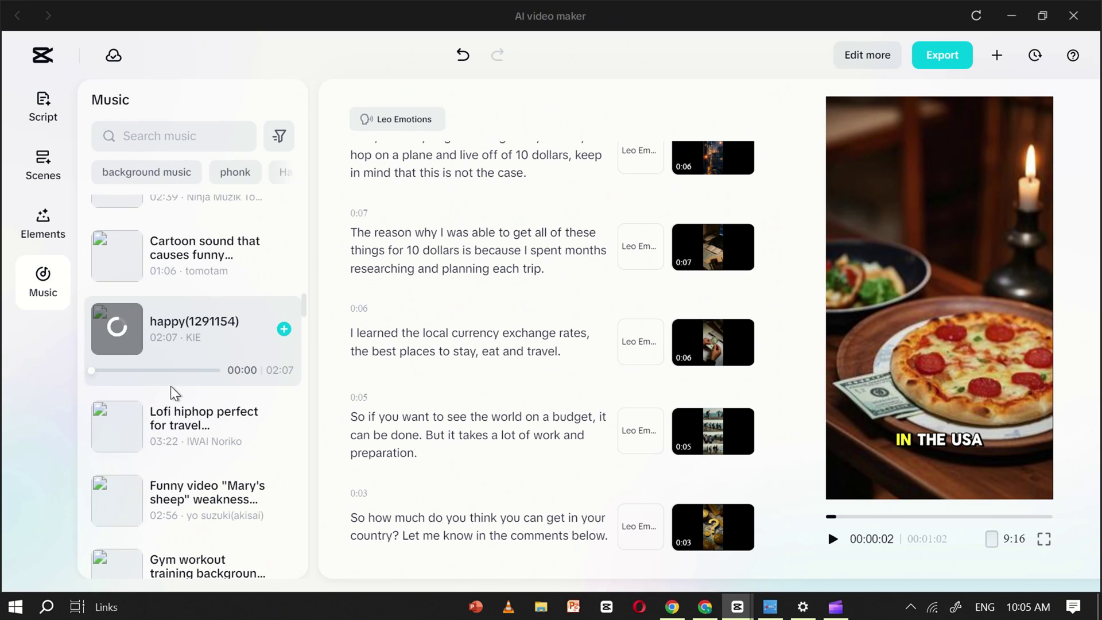
pyautogui.scroll(-5, 172, 379)
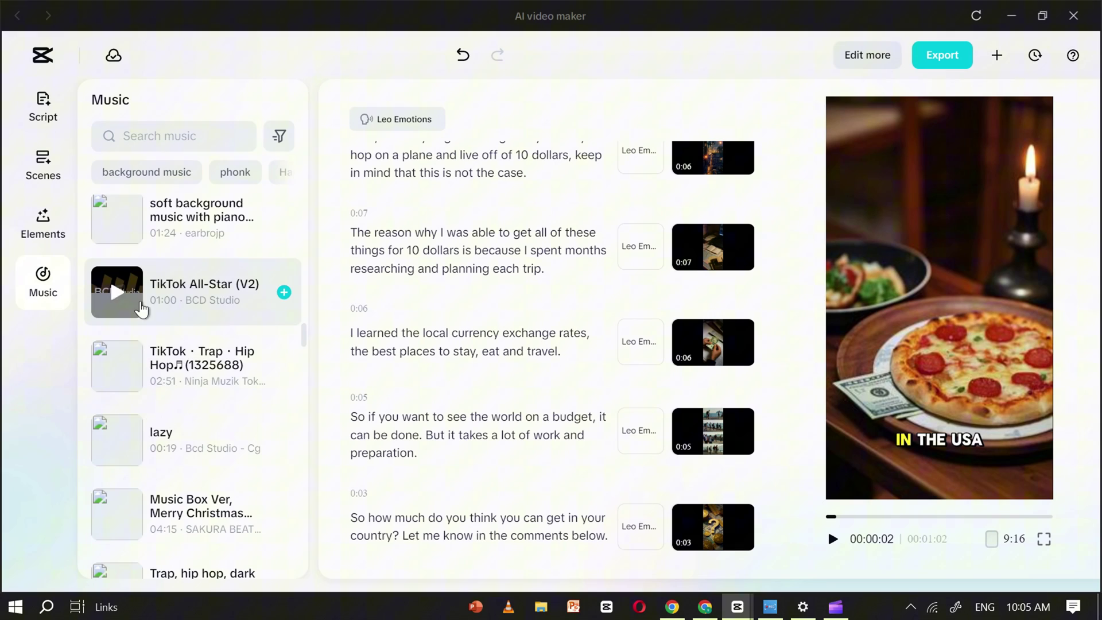
pyautogui.click(155, 273)
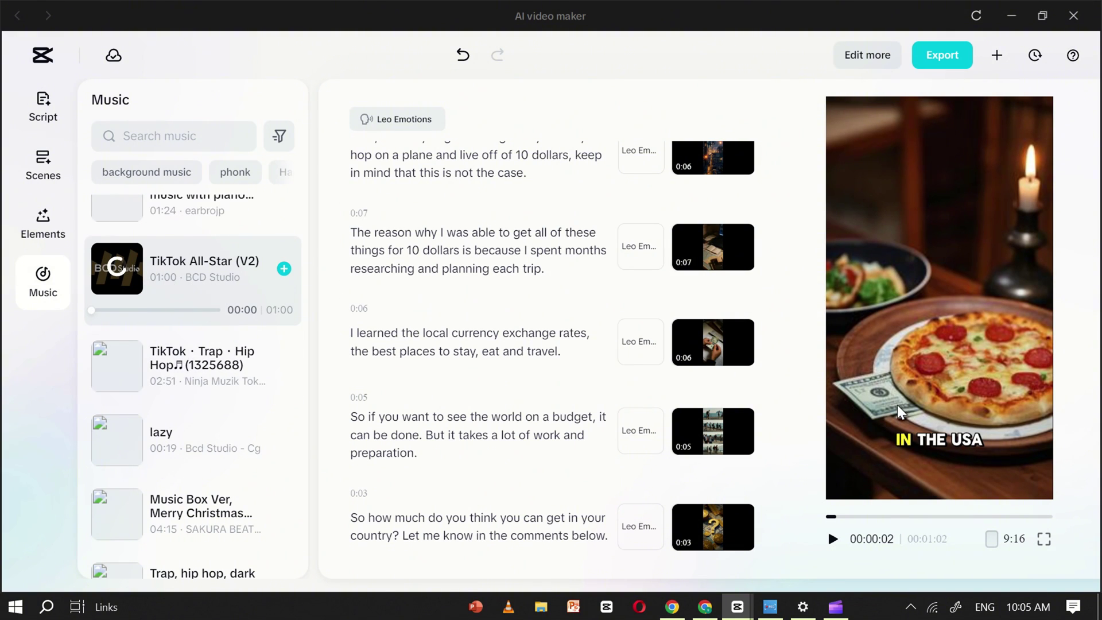
pyautogui.click(943, 57)
# - Paste 'What $10 Gets You Around the World' as file name and export at High, 4k, 60fps mp4
pyautogui.click(864, 185)
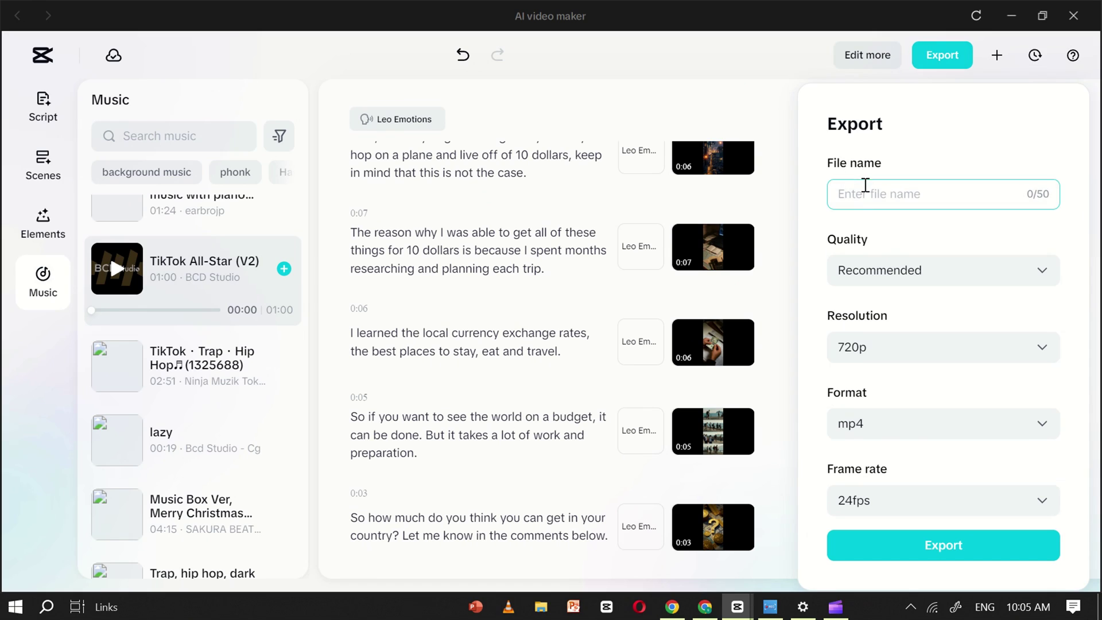
pyautogui.click(870, 197)
pyautogui.write('What $10 Gets You Around the World')
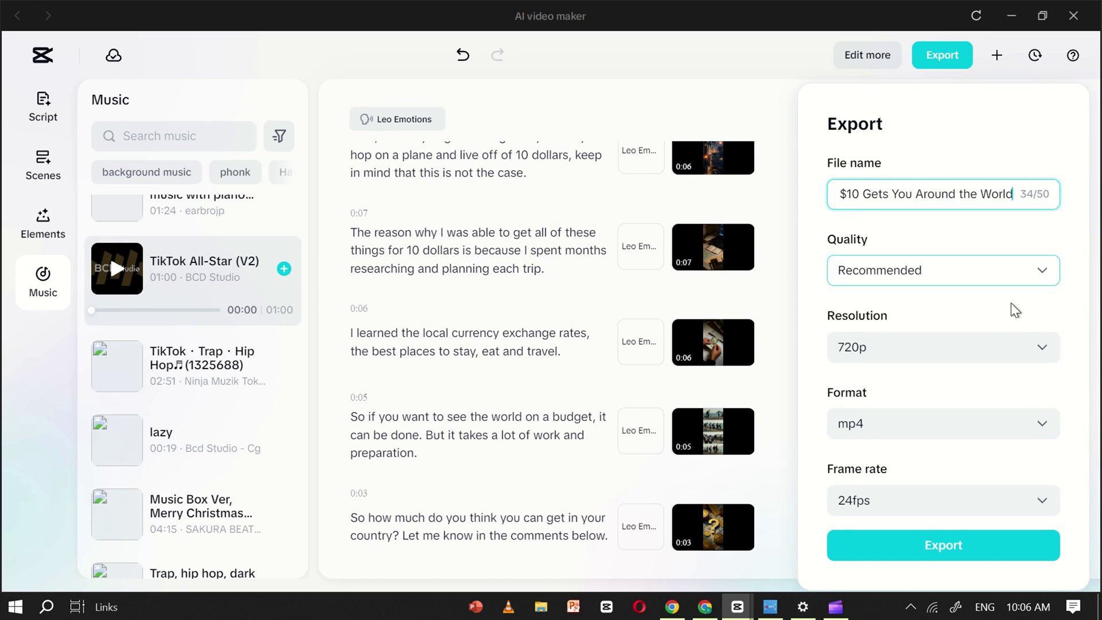
pyautogui.click(918, 269)
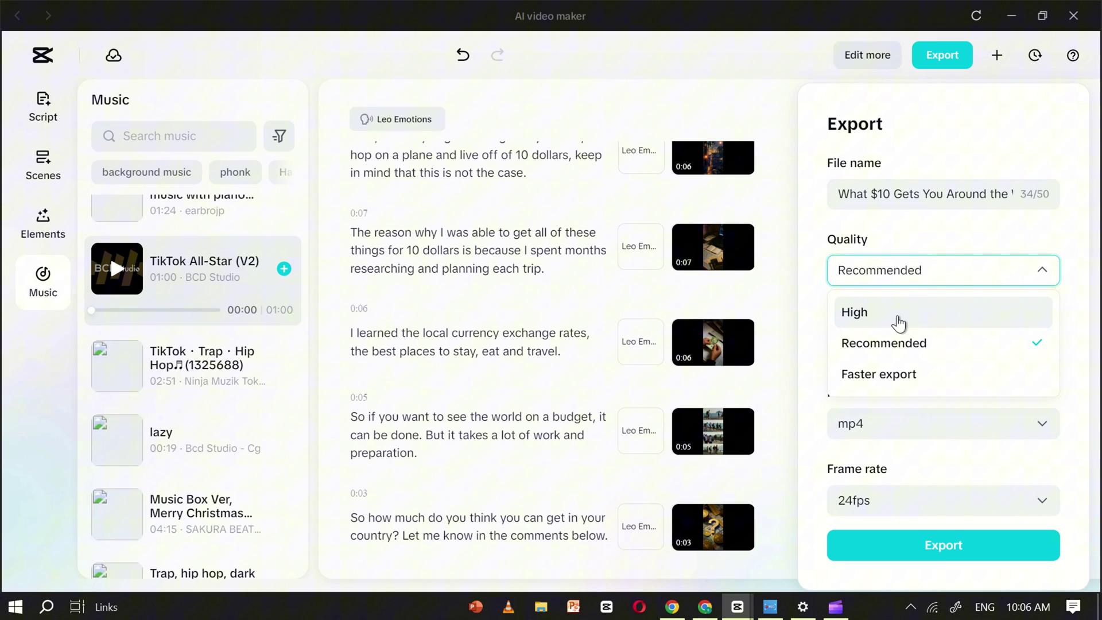
pyautogui.click(899, 324)
pyautogui.click(949, 350)
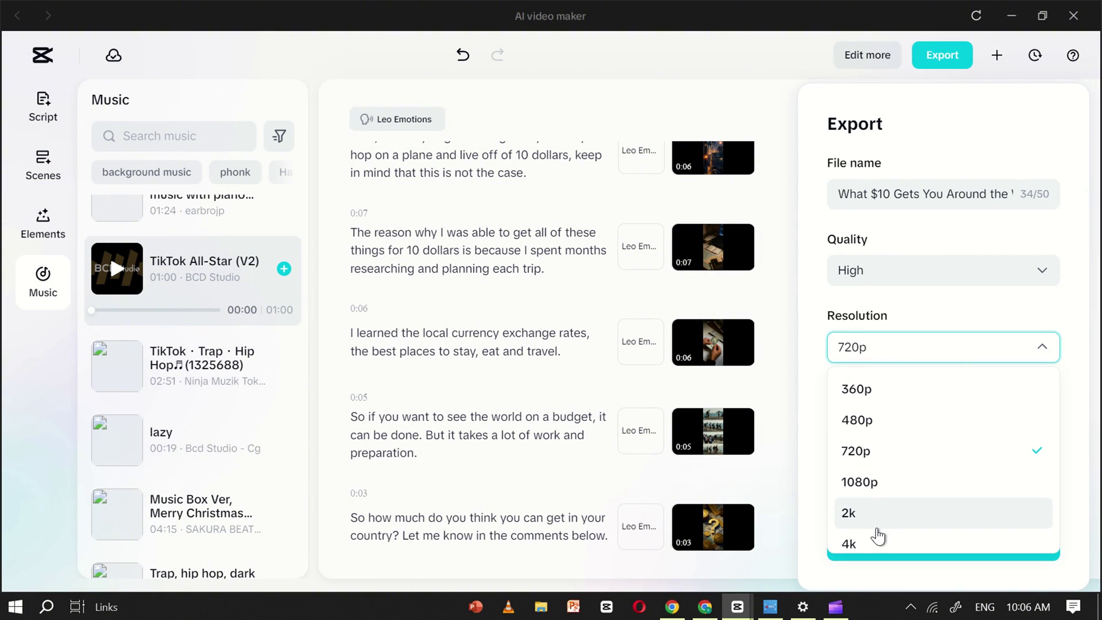
pyautogui.click(867, 543)
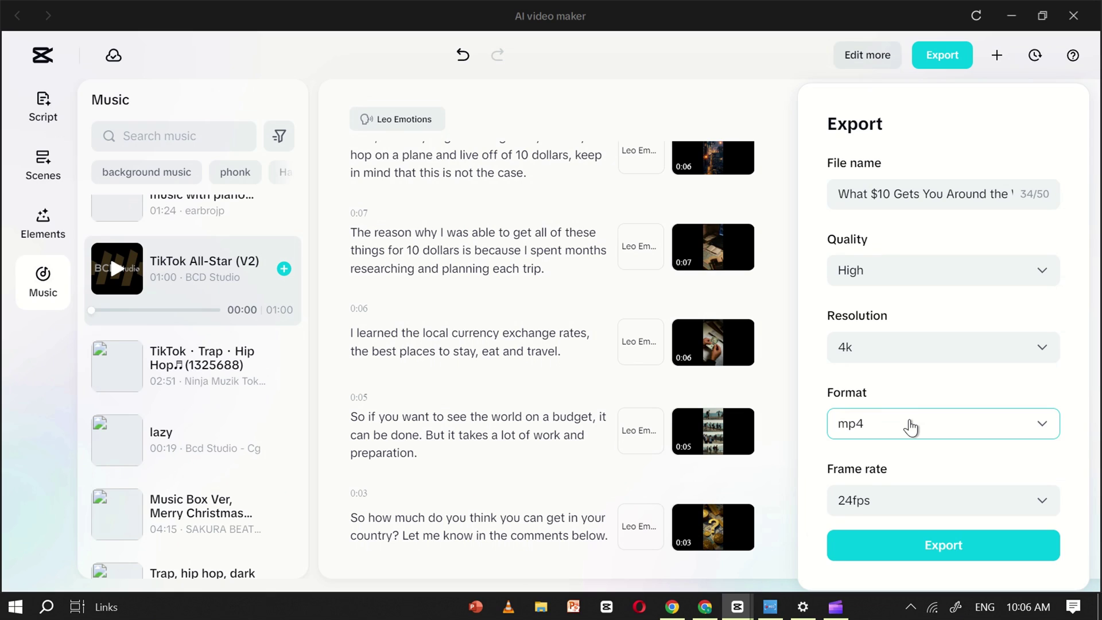
pyautogui.click(913, 501)
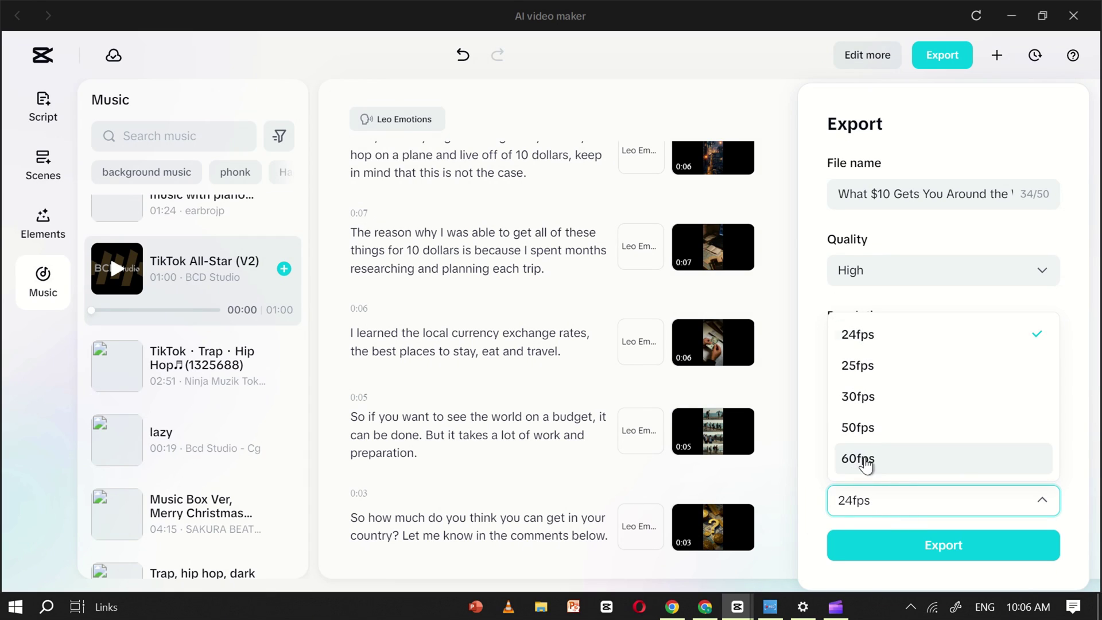
pyautogui.click(860, 459)
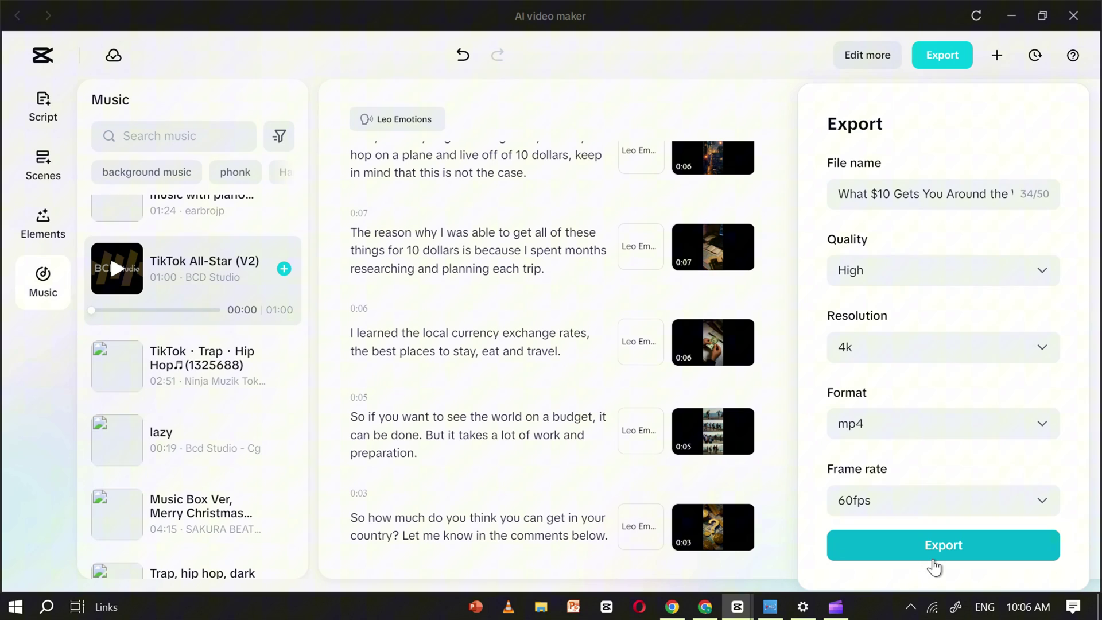
pyautogui.click(932, 557)
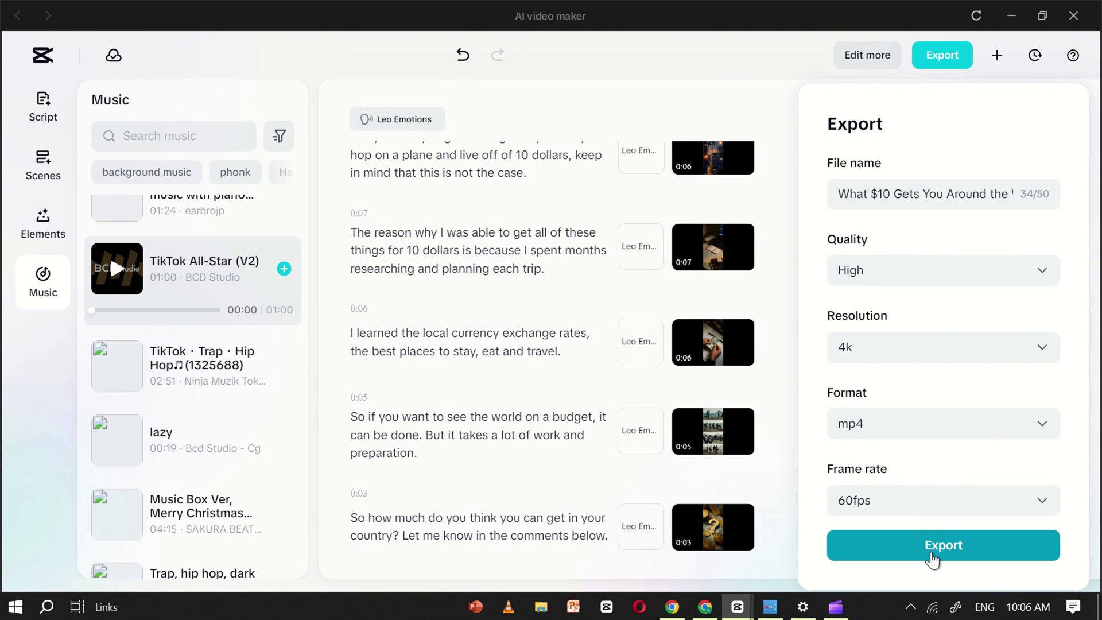
pyautogui.click(932, 557)
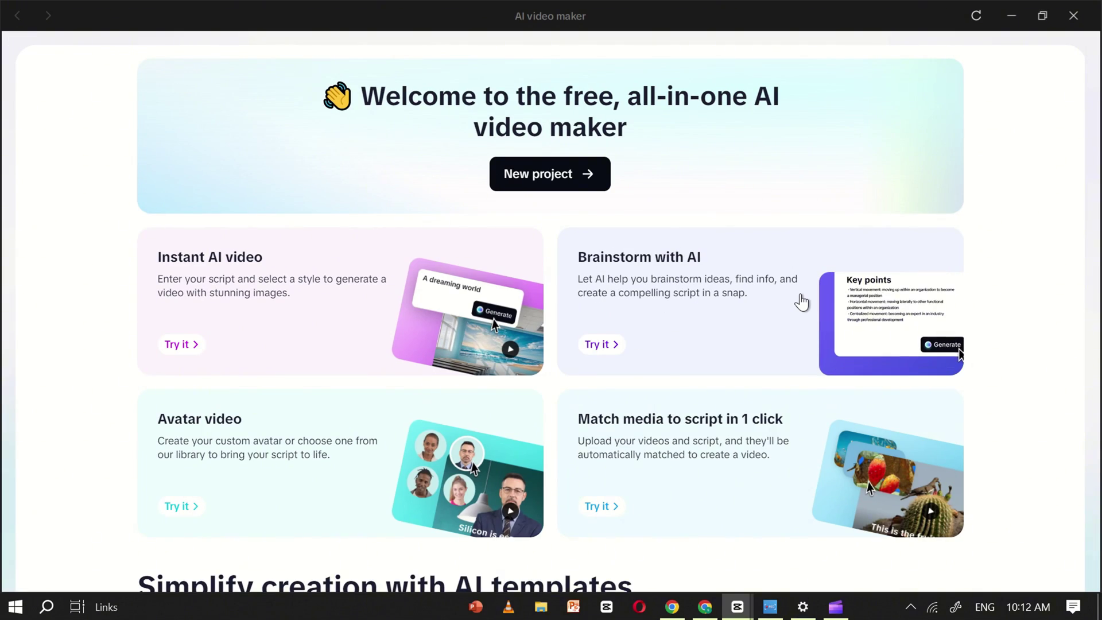
# - Brainstorm 'Dinosaurs' topics, generate more, and pin the extinction-mystery topic as the key point
pyautogui.click(600, 347)
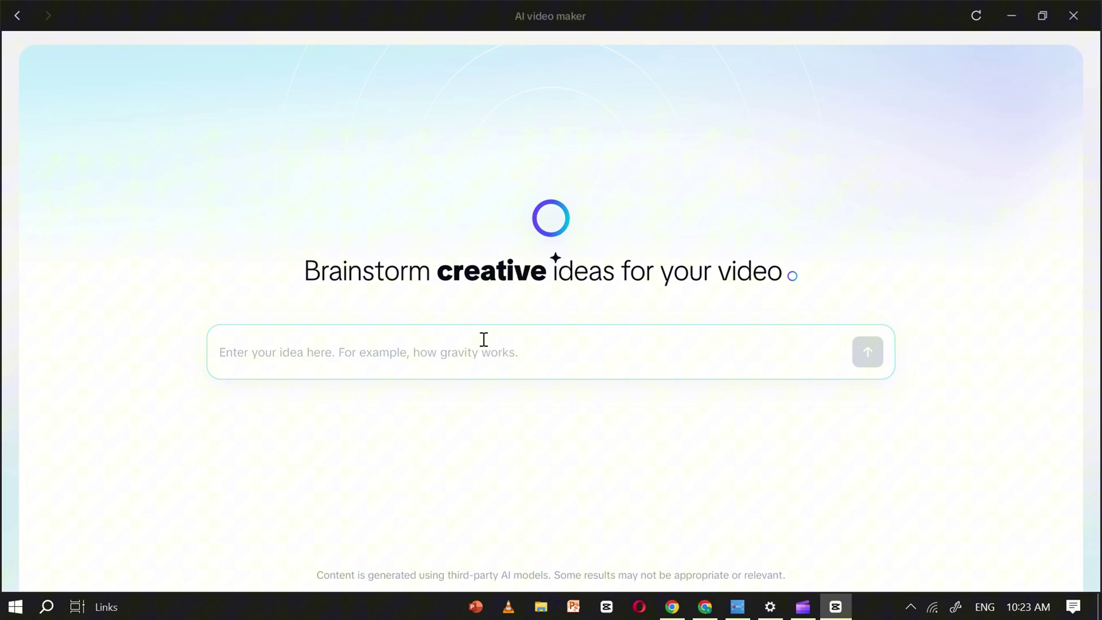
pyautogui.click(514, 353)
pyautogui.write('Dinosaurs')
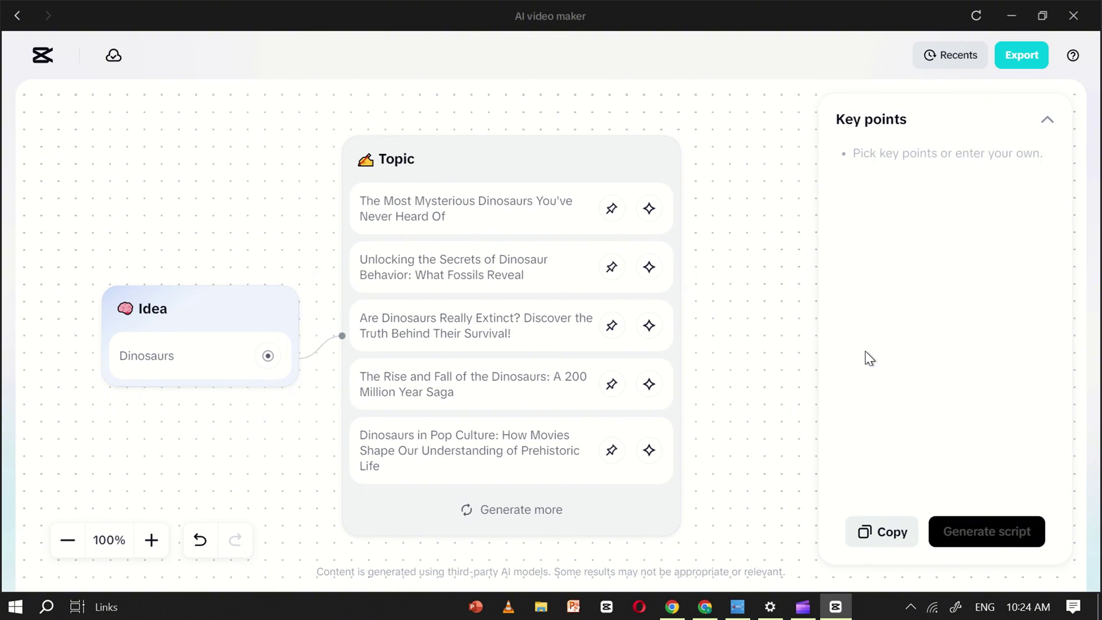
pyautogui.scroll(-1, 732, 278)
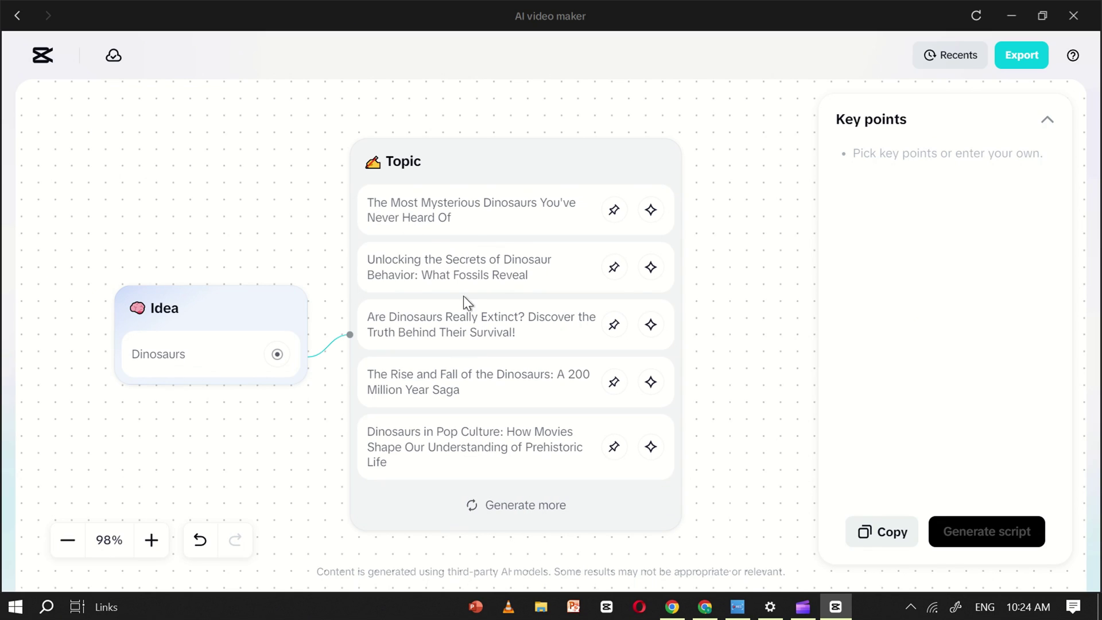
pyautogui.click(525, 505)
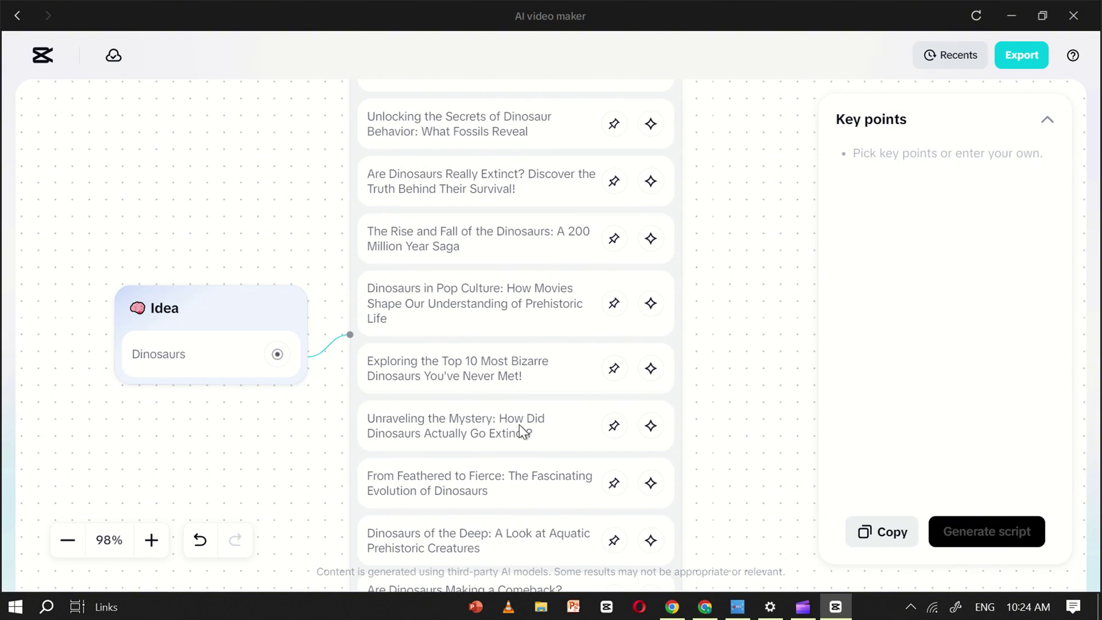
pyautogui.click(614, 428)
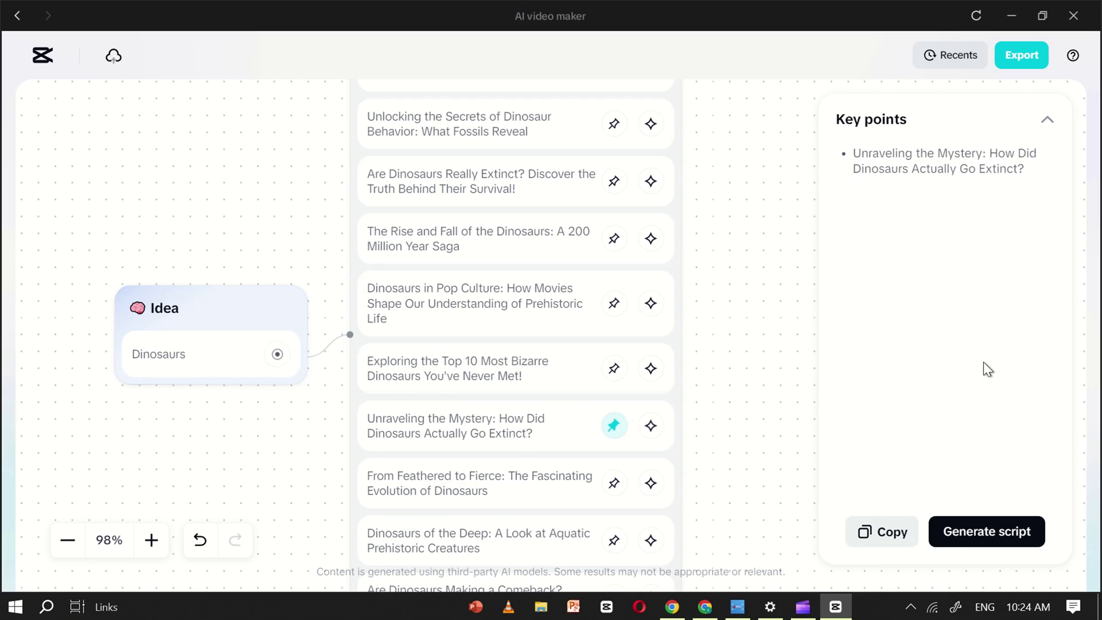
# - Generate a 1 min script on how the dinosaurs went extinct from the pinned key point
pyautogui.click(980, 534)
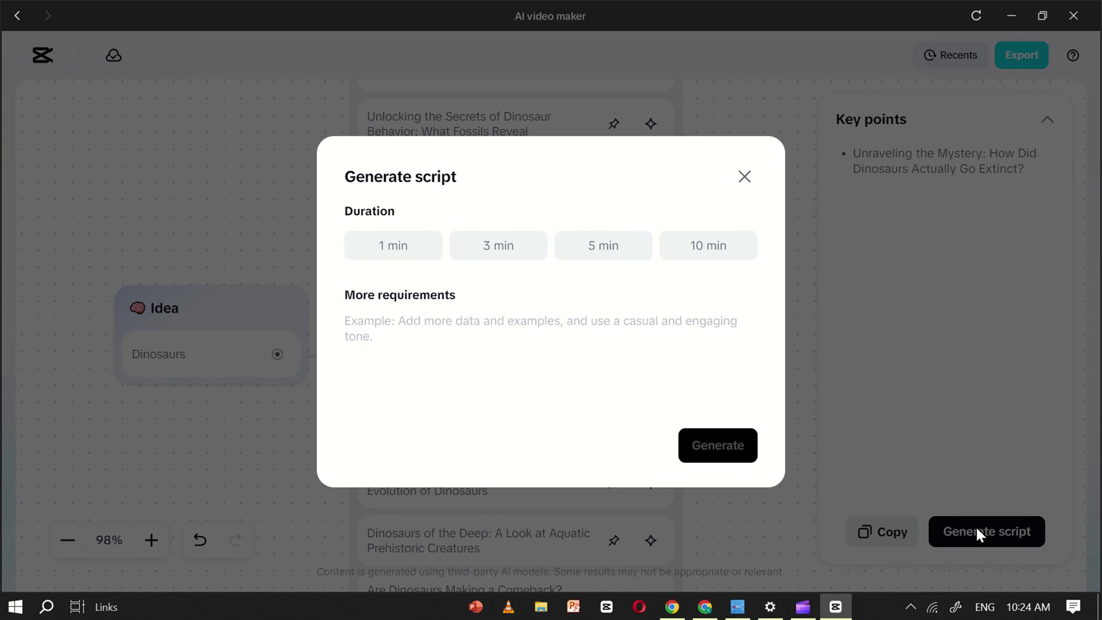
pyautogui.click(393, 251)
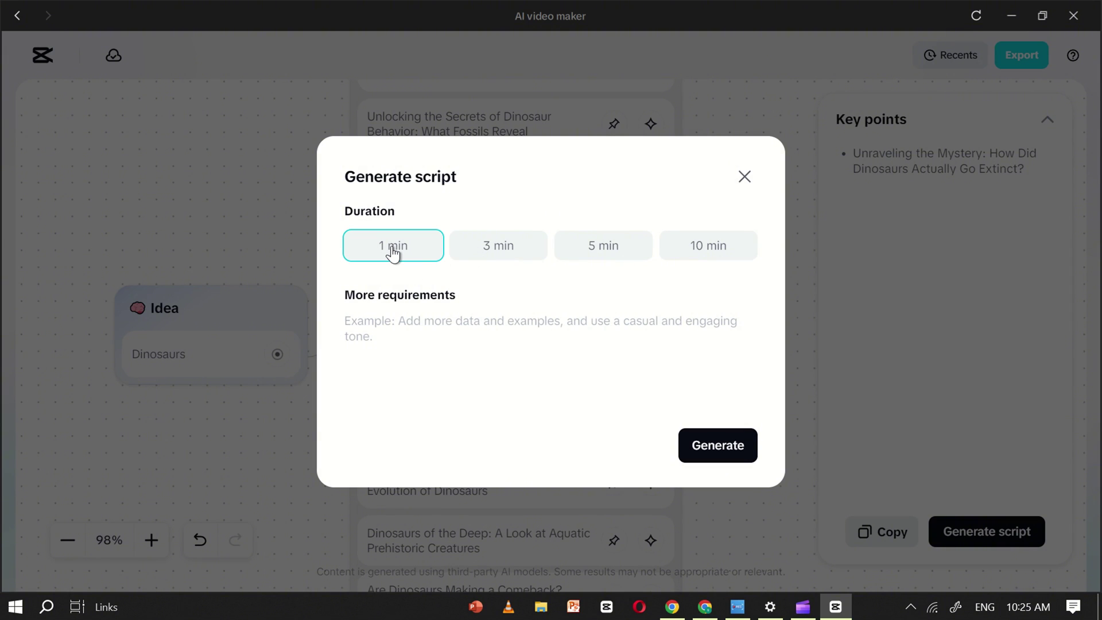
pyautogui.click(728, 447)
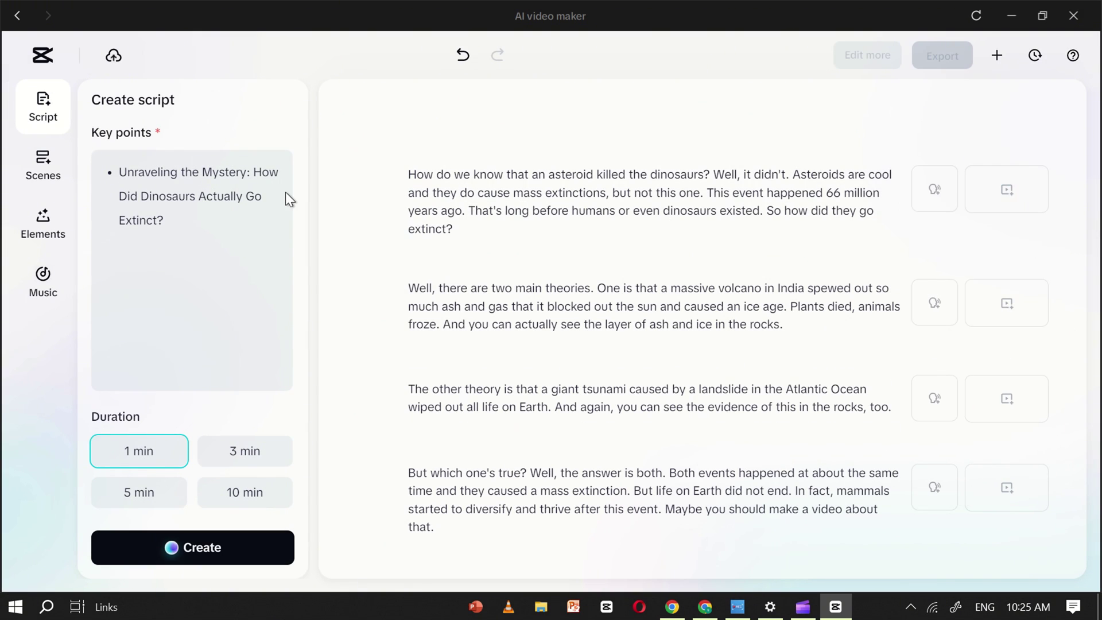
# - Preview the Holiday Twist and Leo Emotions voices, then apply Leo Emotions to all scenes
pyautogui.click(44, 170)
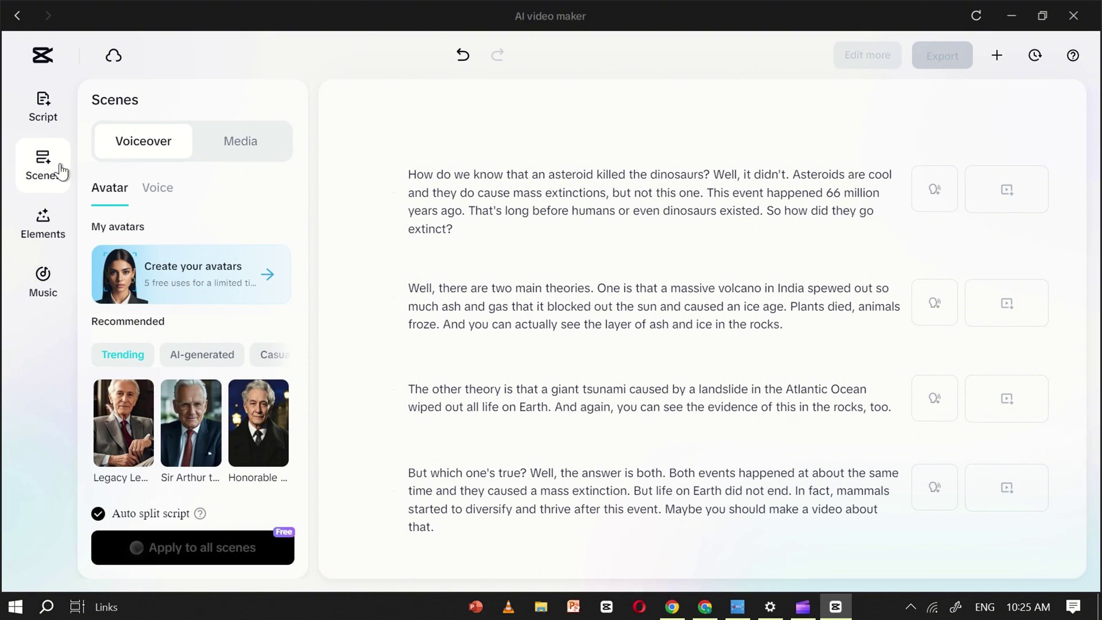
pyautogui.click(159, 189)
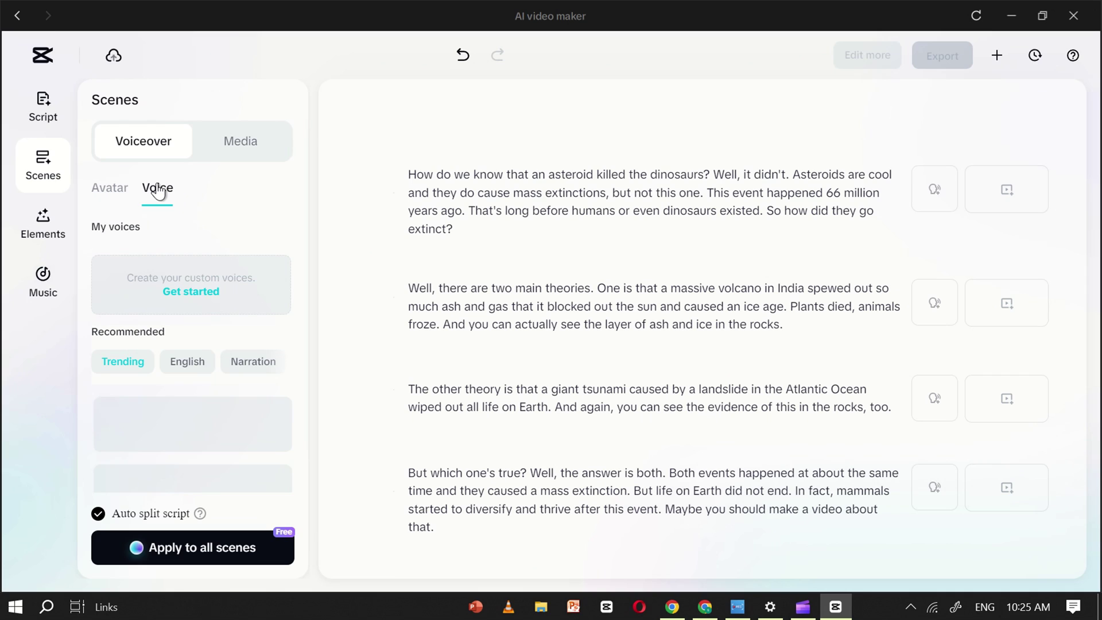
pyautogui.scroll(-2, 185, 320)
pyautogui.click(119, 326)
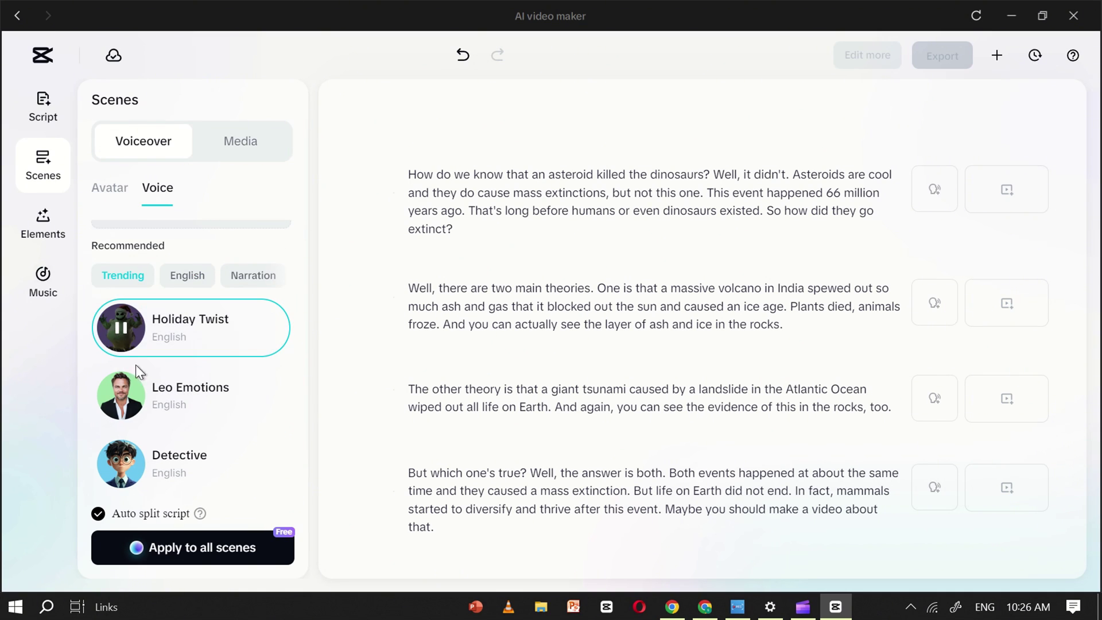
pyautogui.click(121, 395)
pyautogui.click(226, 395)
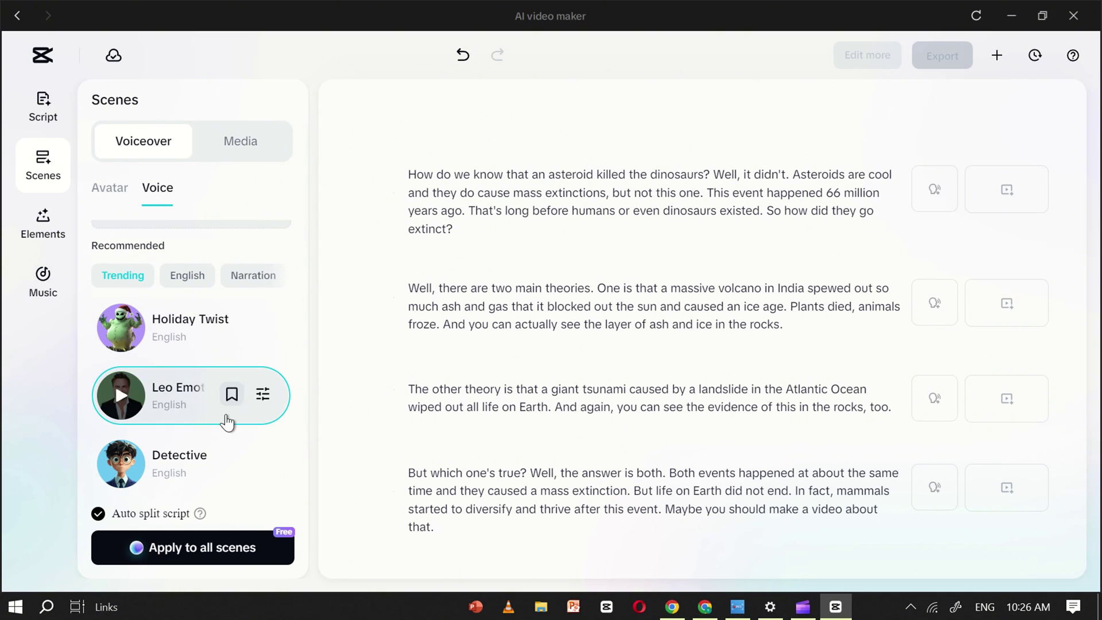
pyautogui.click(215, 550)
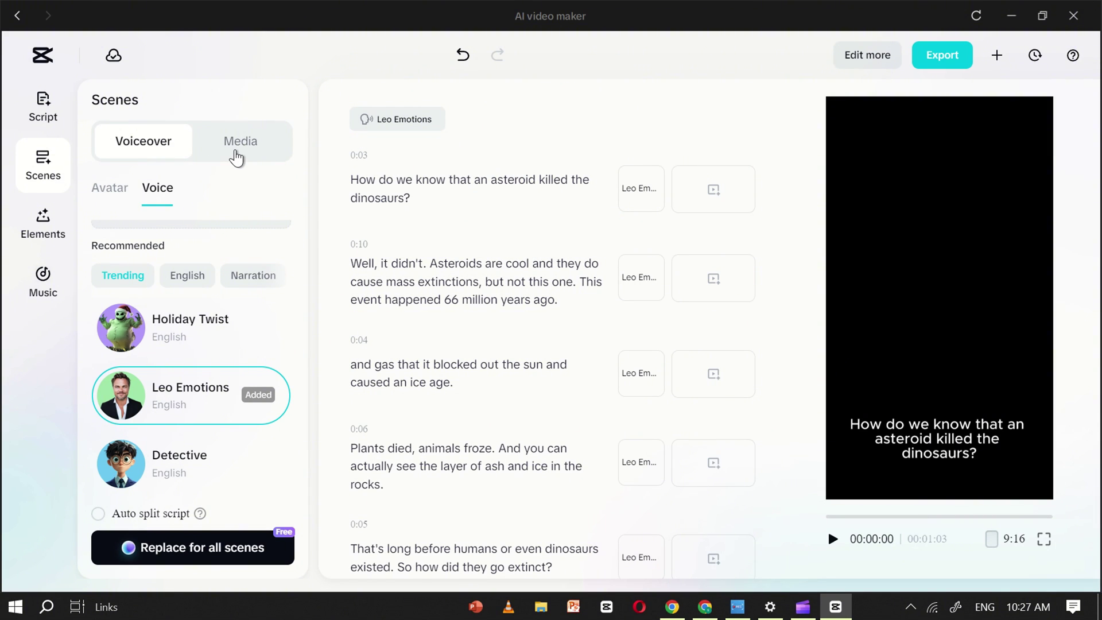
pyautogui.click(236, 156)
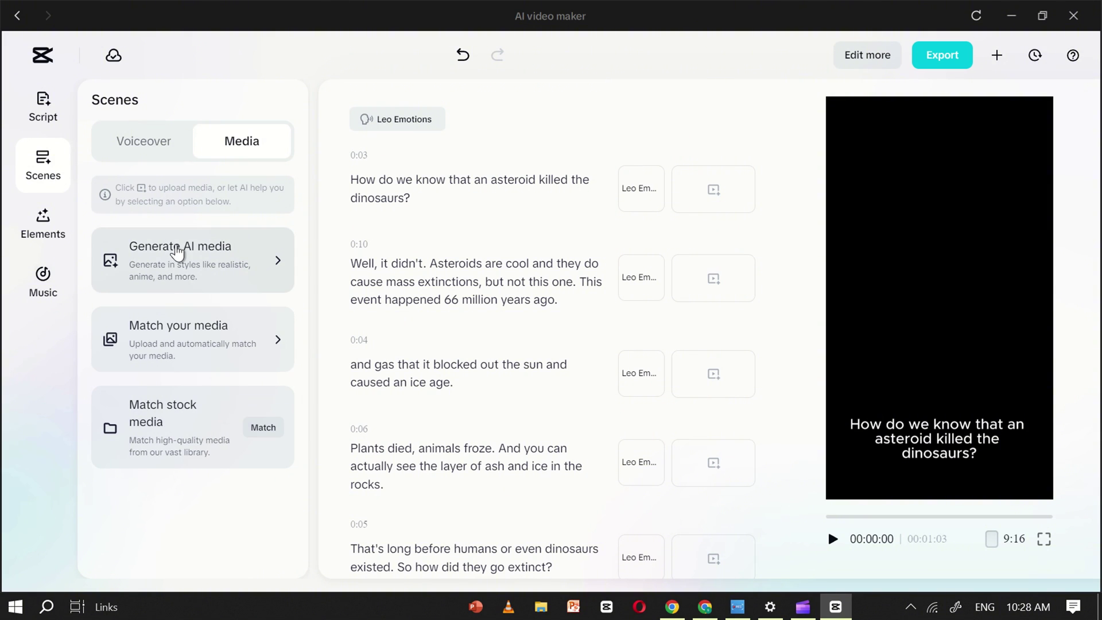
# - Generate 16:9 Jurassic-style AI media for all dinosaur scenes
pyautogui.click(180, 262)
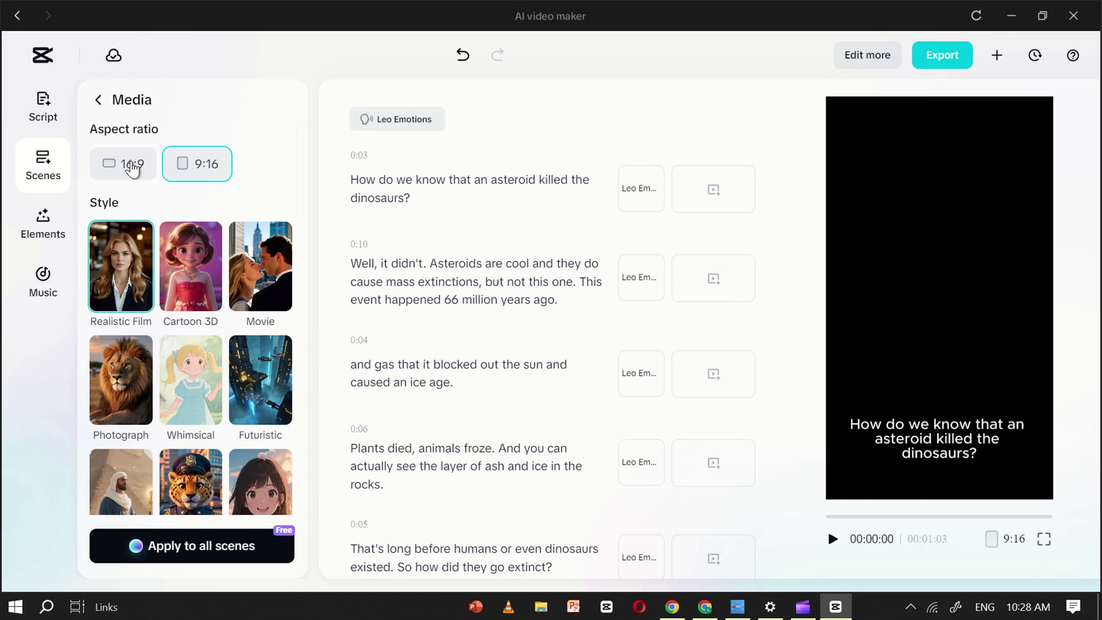
pyautogui.click(131, 165)
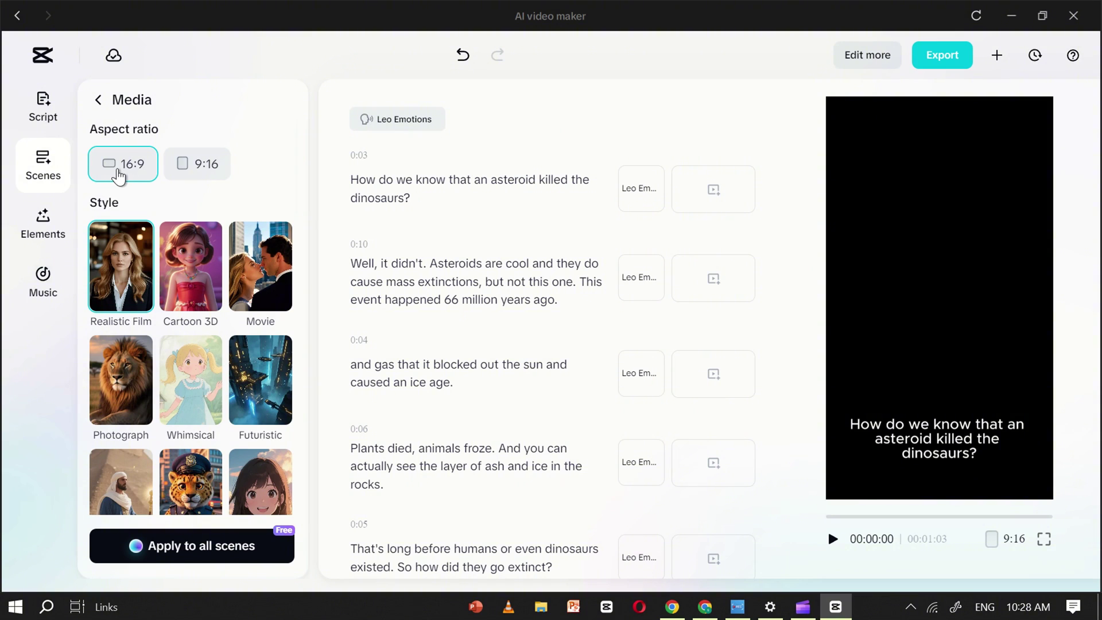
pyautogui.scroll(-10, 206, 283)
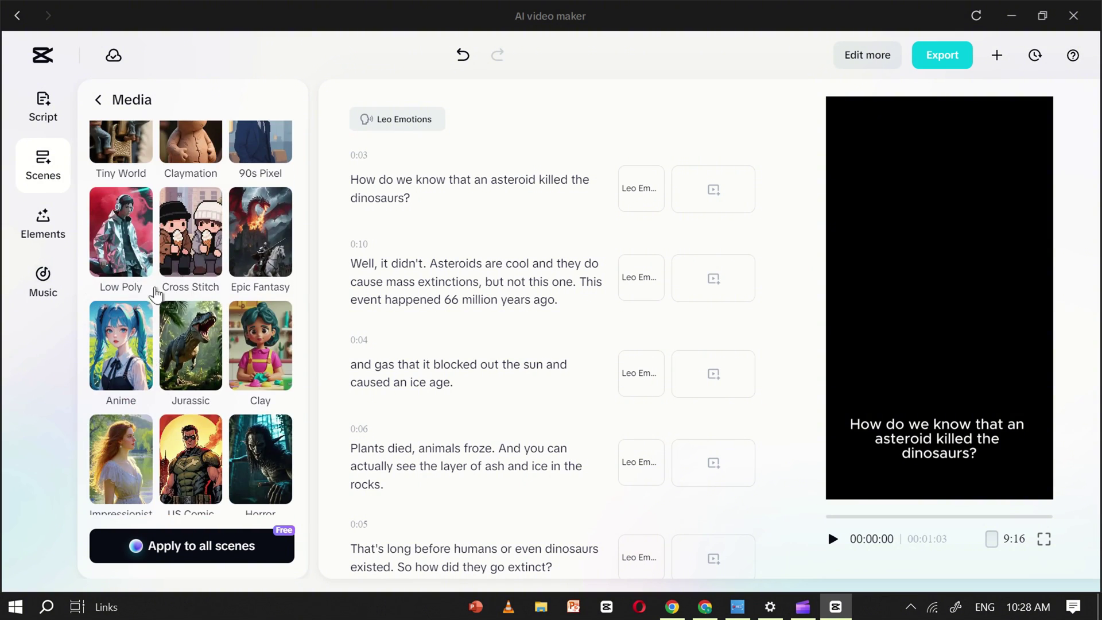
pyautogui.click(182, 348)
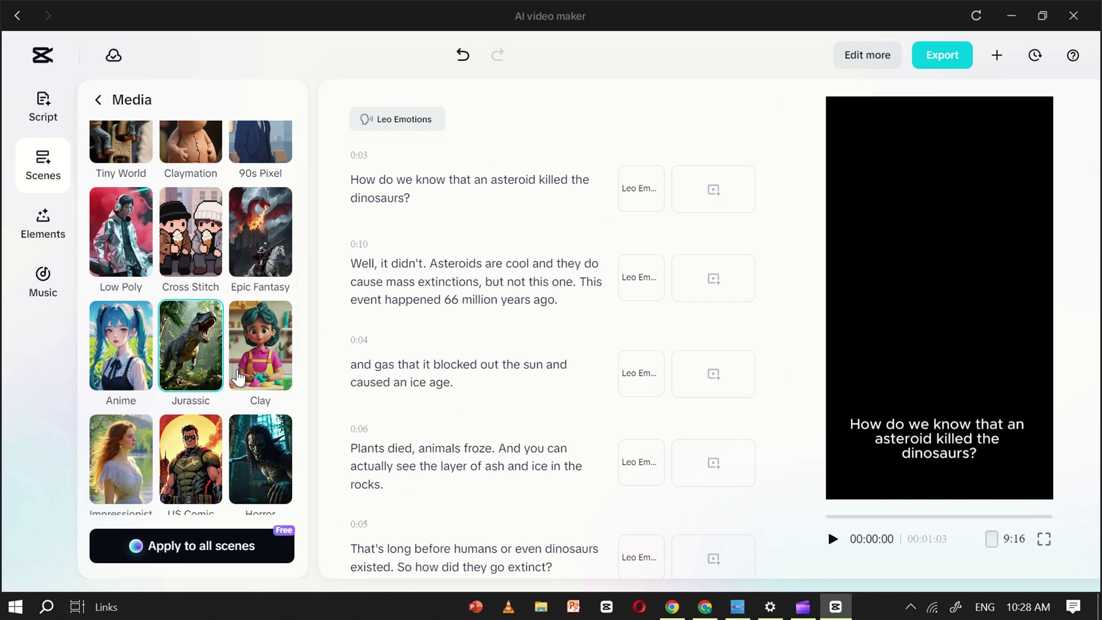
pyautogui.scroll(-5, 238, 377)
pyautogui.click(219, 547)
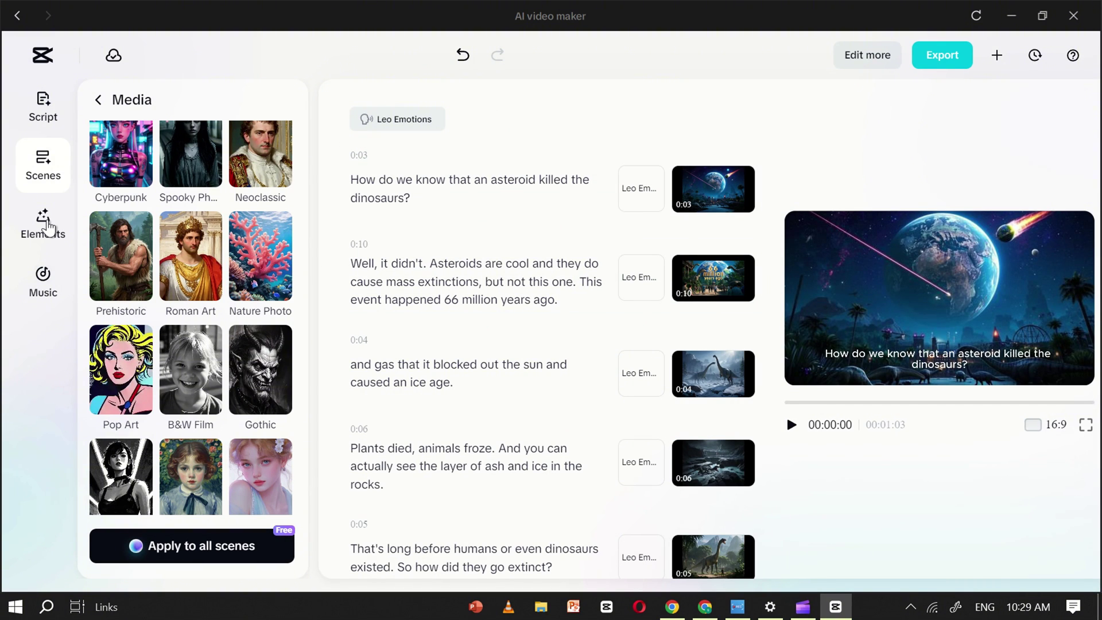
# - Browse the caption templates in Elements
pyautogui.click(46, 225)
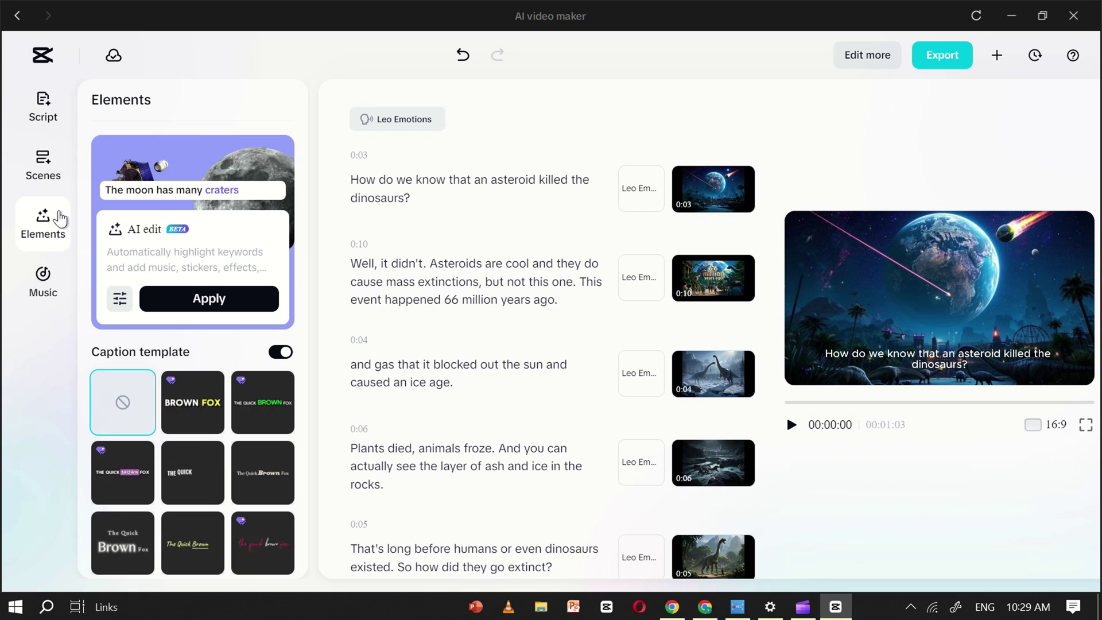
pyautogui.scroll(-10, 128, 270)
pyautogui.scroll(-10, 178, 325)
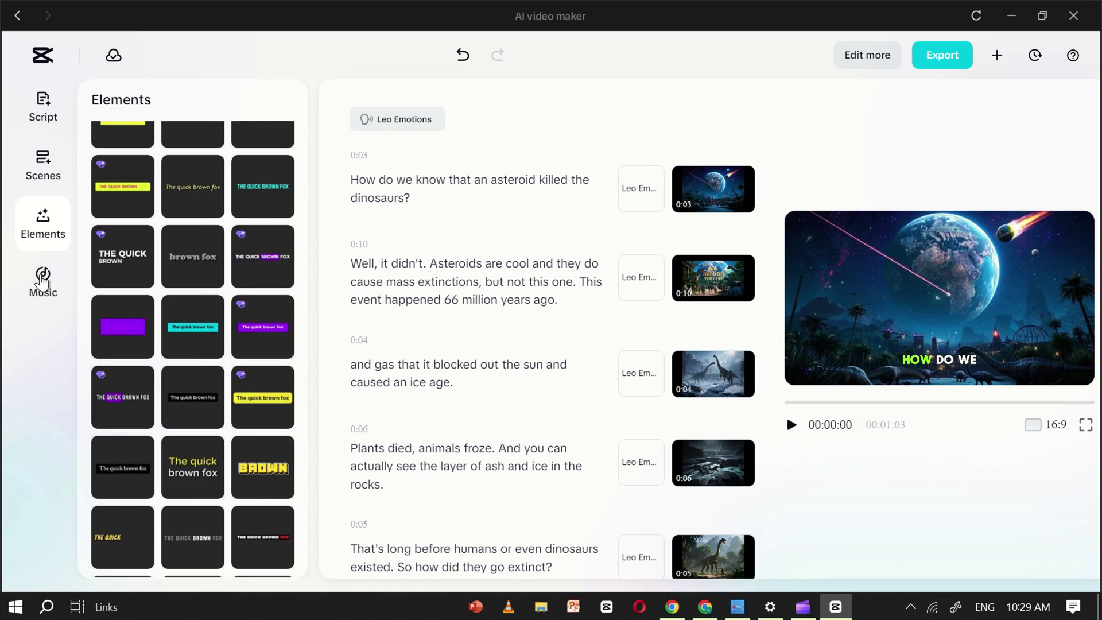
# - Scroll through the recommended background music tracks
pyautogui.click(45, 294)
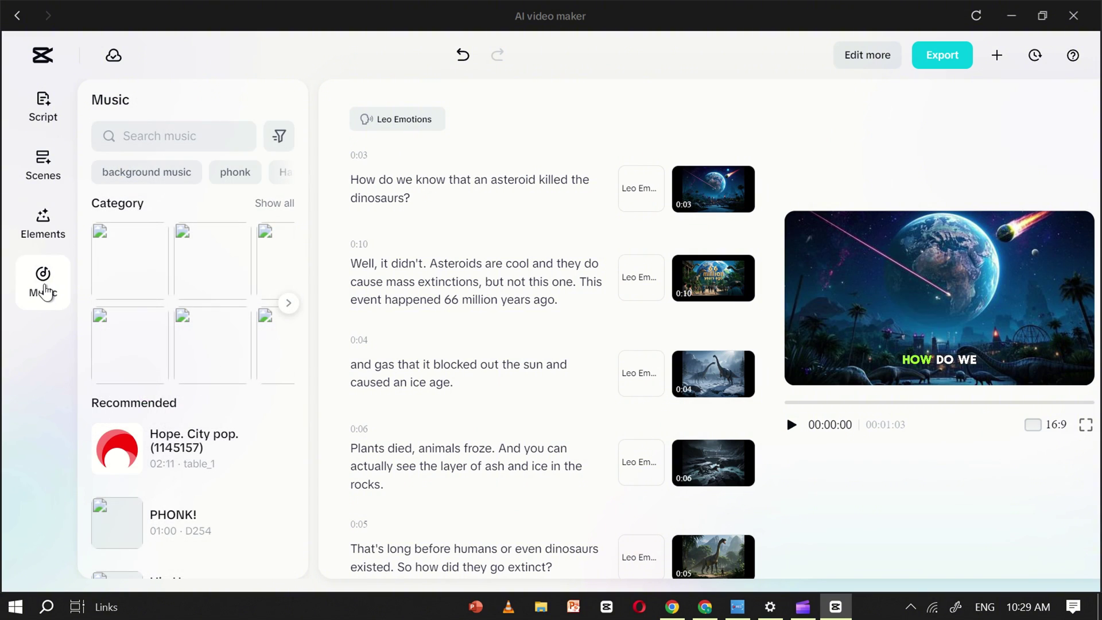
pyautogui.scroll(-8, 204, 343)
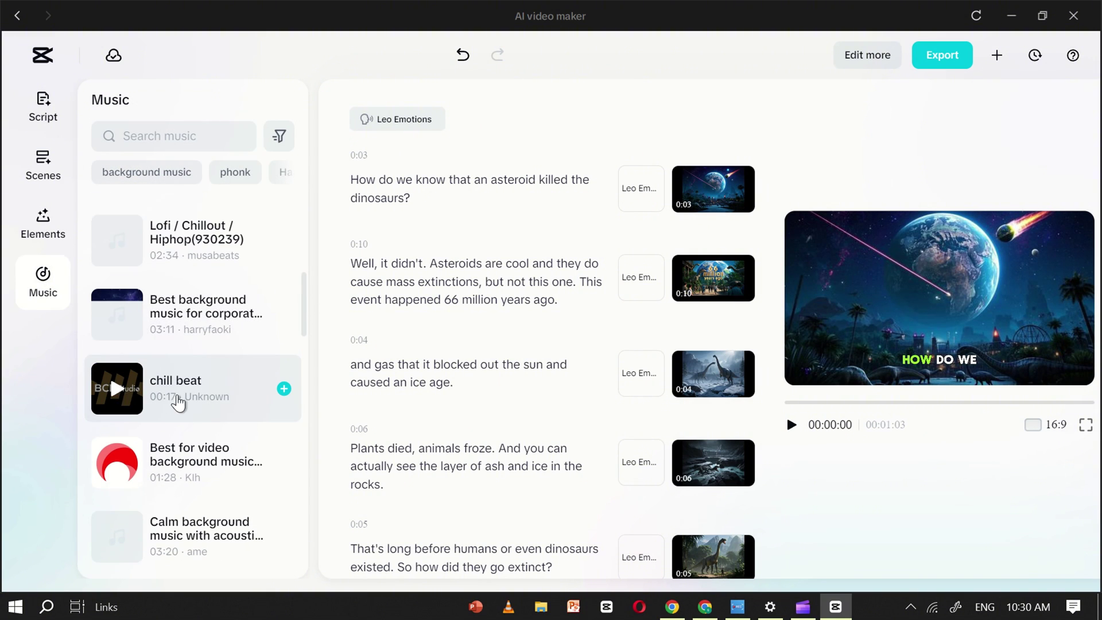
pyautogui.scroll(-2, 178, 393)
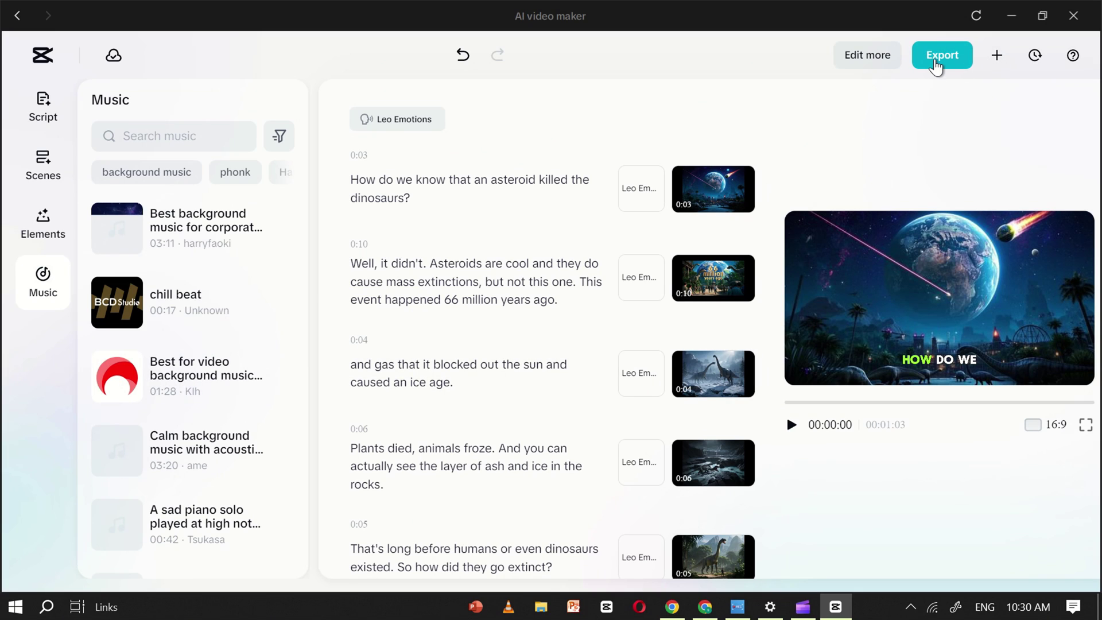
# - Export the dinosaur video with High quality, 4k resolution and 60fps
pyautogui.click(934, 60)
pyautogui.click(963, 200)
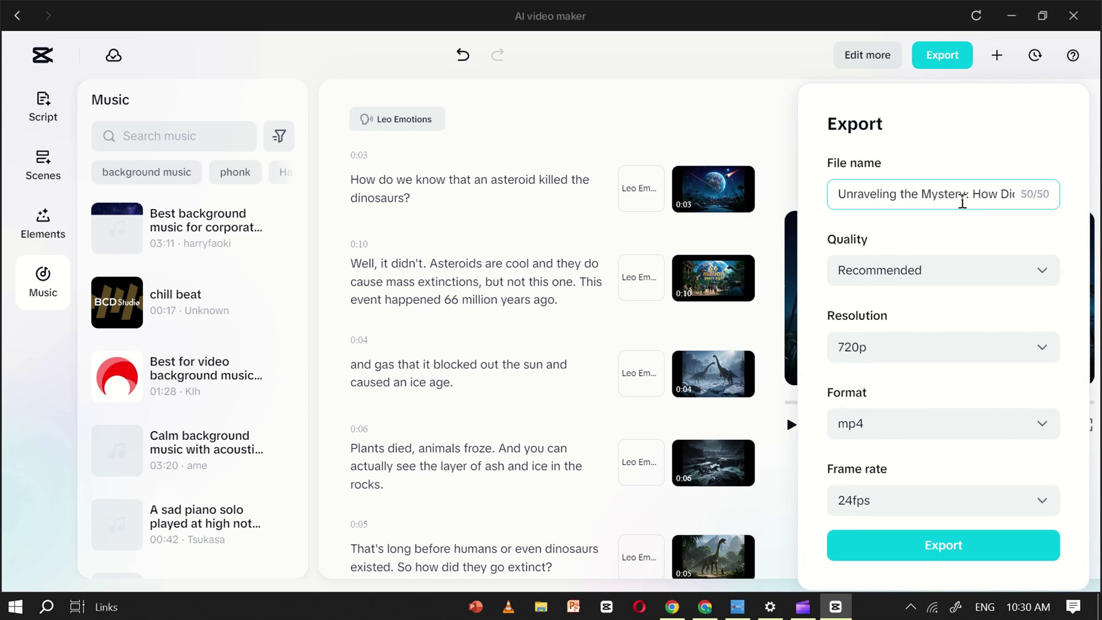
pyautogui.click(918, 279)
pyautogui.click(871, 312)
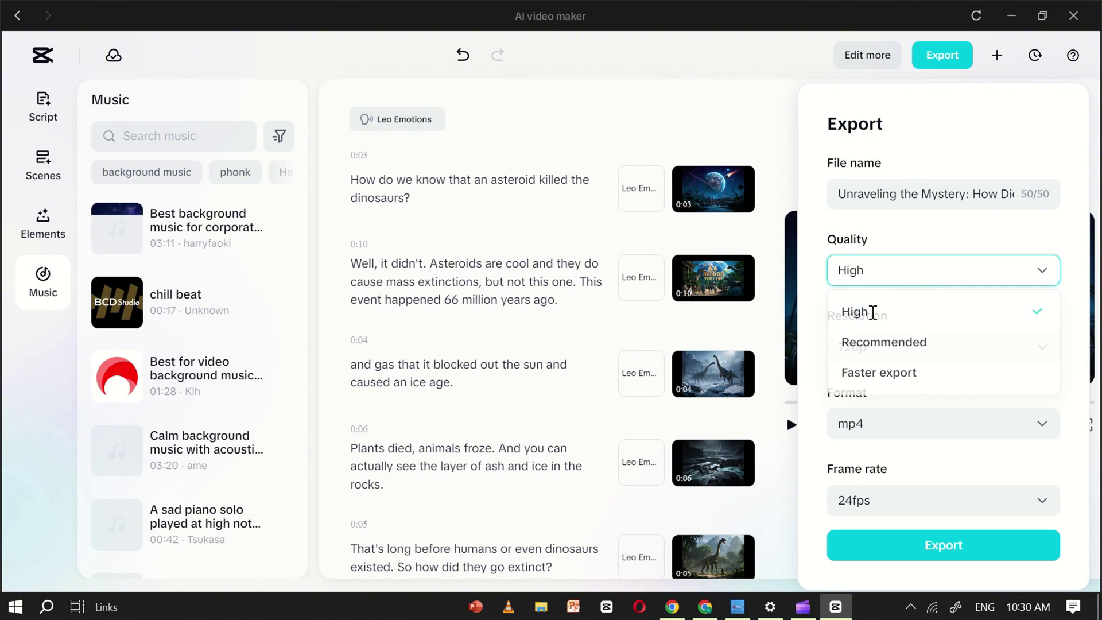
pyautogui.click(913, 356)
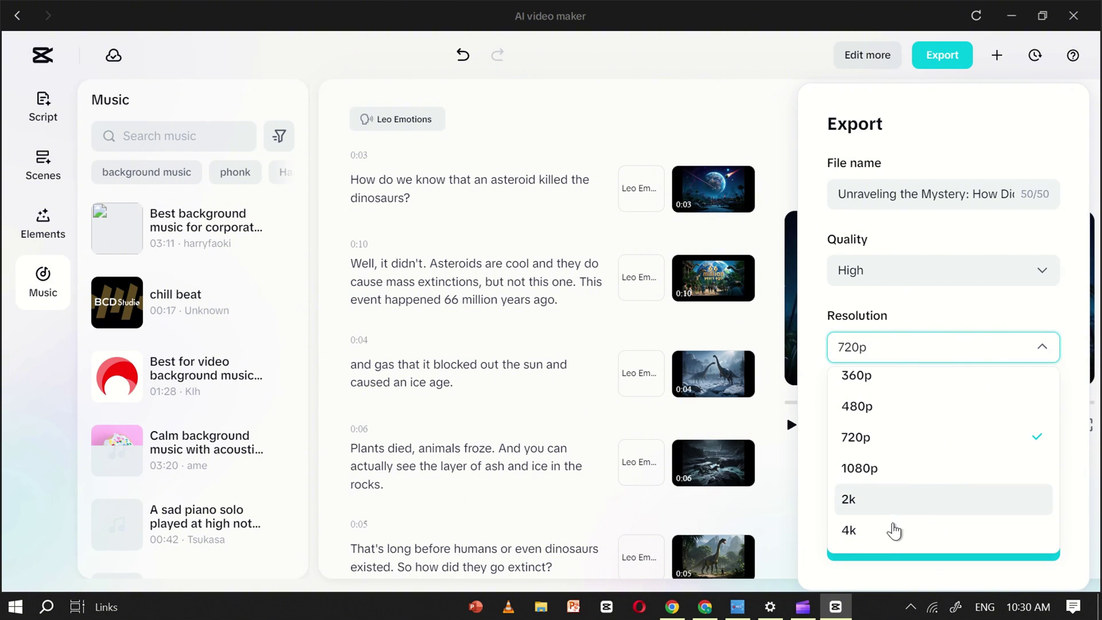
pyautogui.click(893, 528)
pyautogui.click(892, 500)
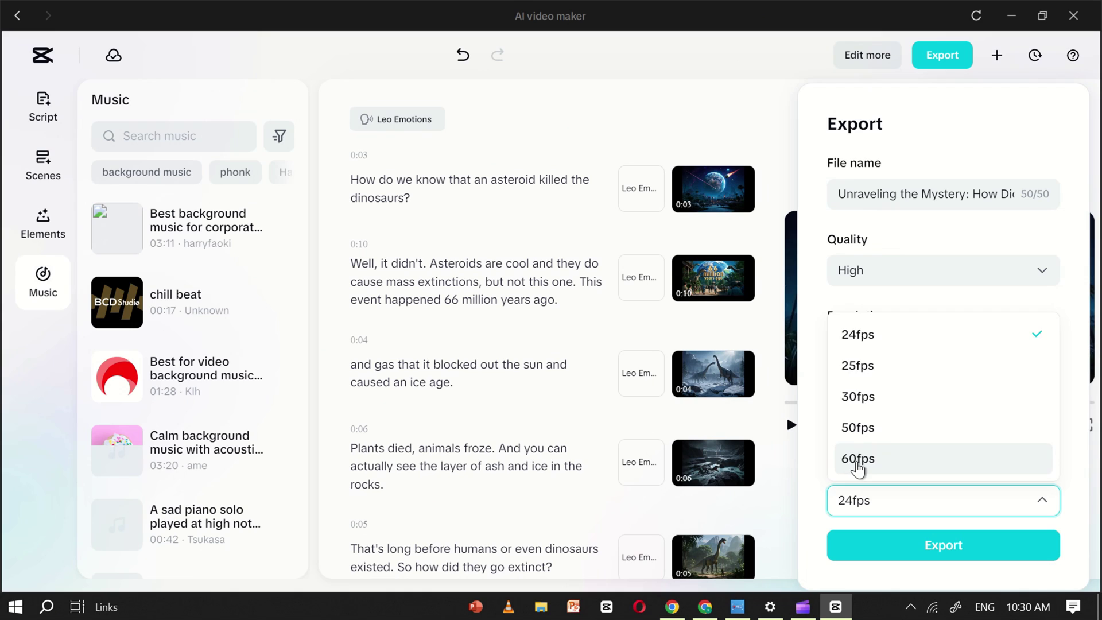
pyautogui.click(893, 460)
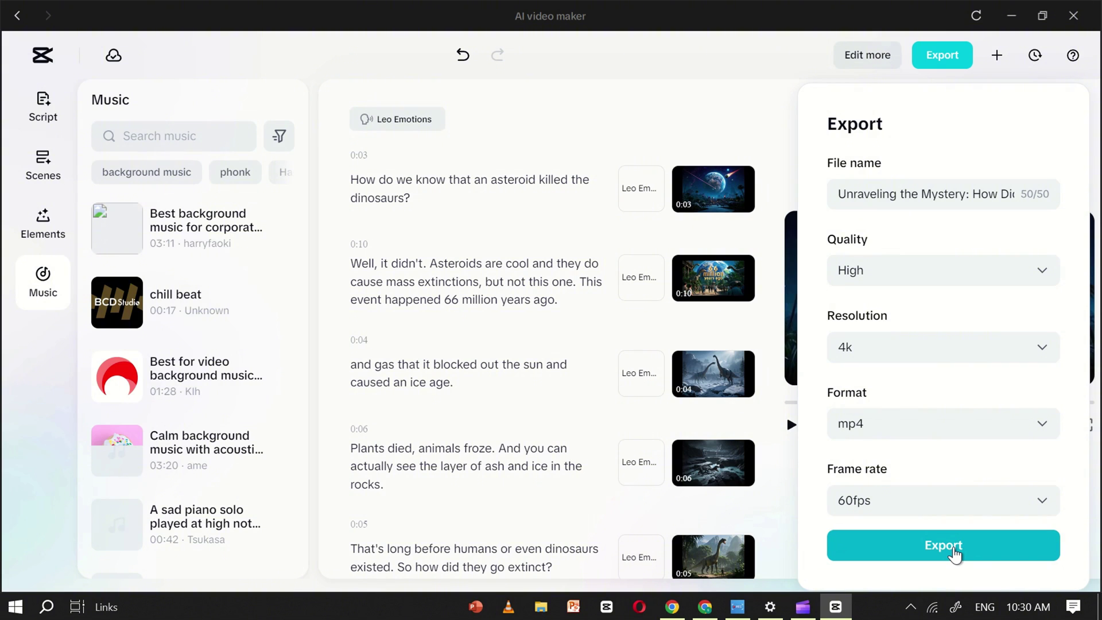
pyautogui.click(953, 548)
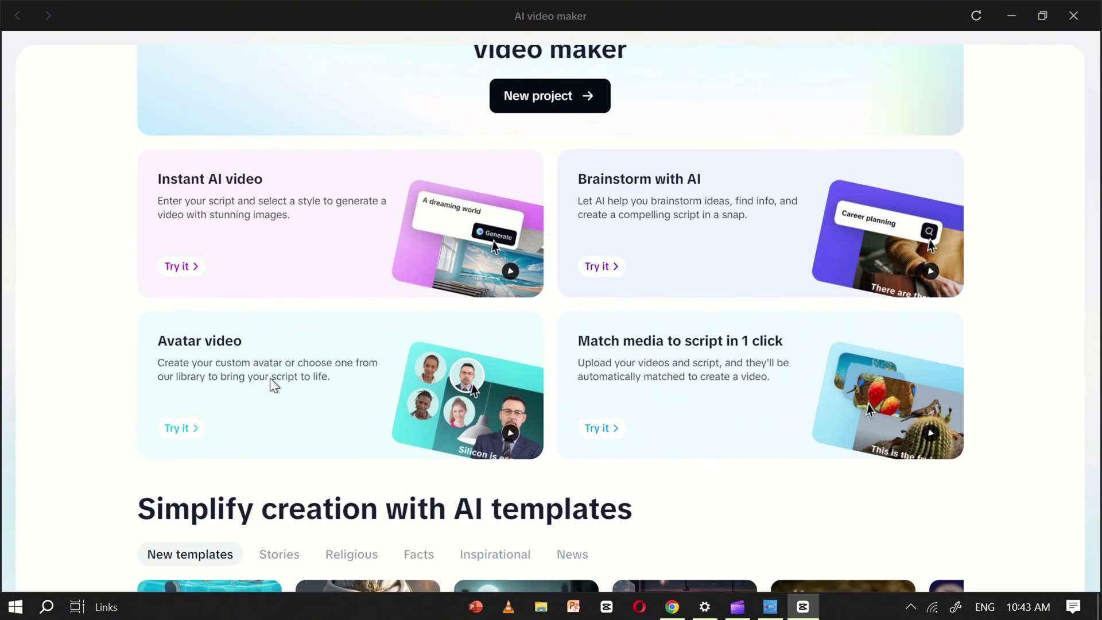
# - Start a new avatar video and scroll through its setup page
pyautogui.click(315, 396)
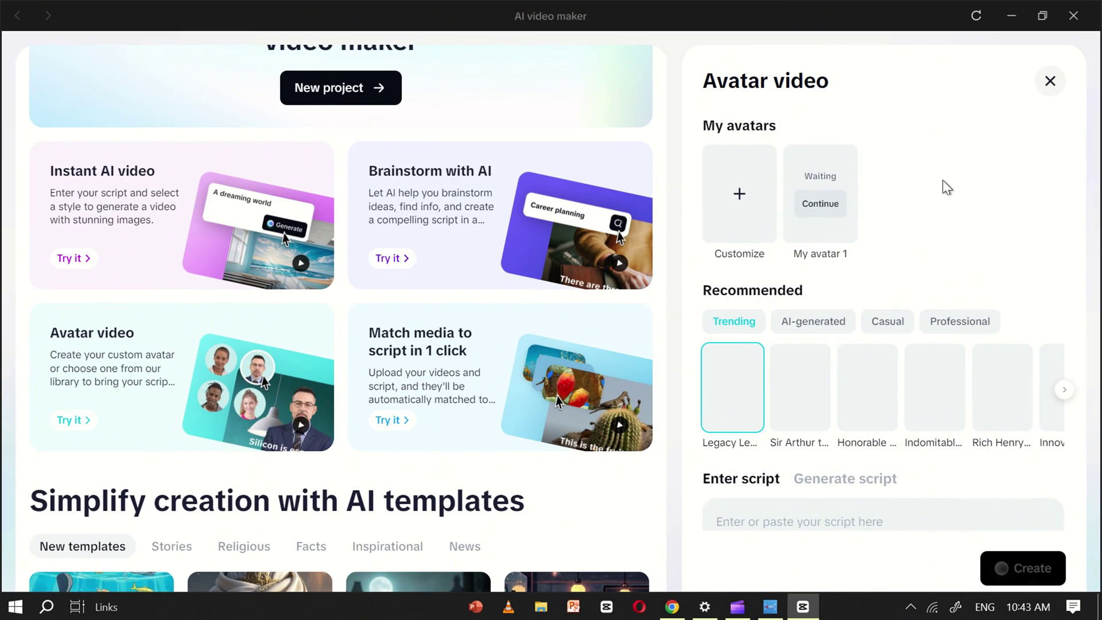
pyautogui.scroll(-2, 918, 178)
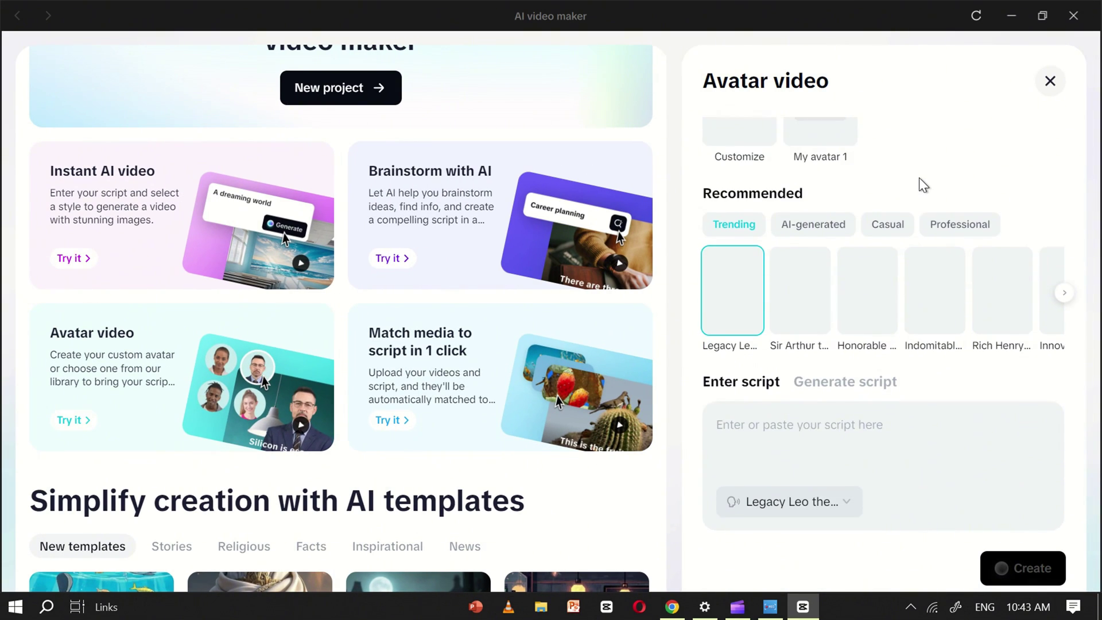
pyautogui.scroll(2, 918, 177)
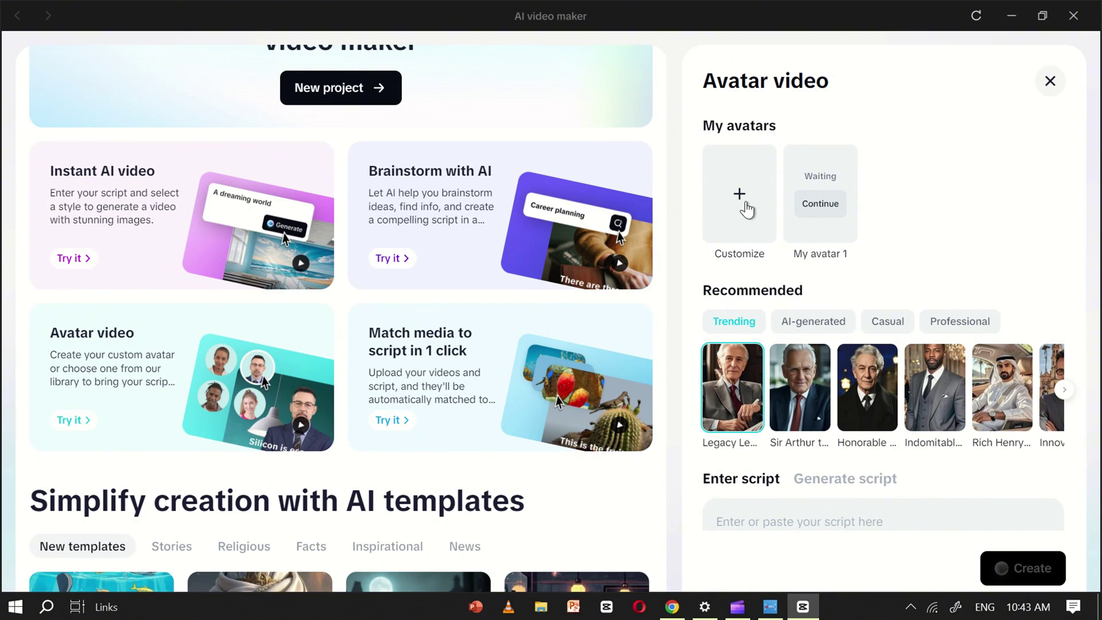
pyautogui.scroll(-2, 883, 244)
# - Browse the Casual, Professional and Trending avatars until the Leo doctor avatar appears
pyautogui.click(887, 225)
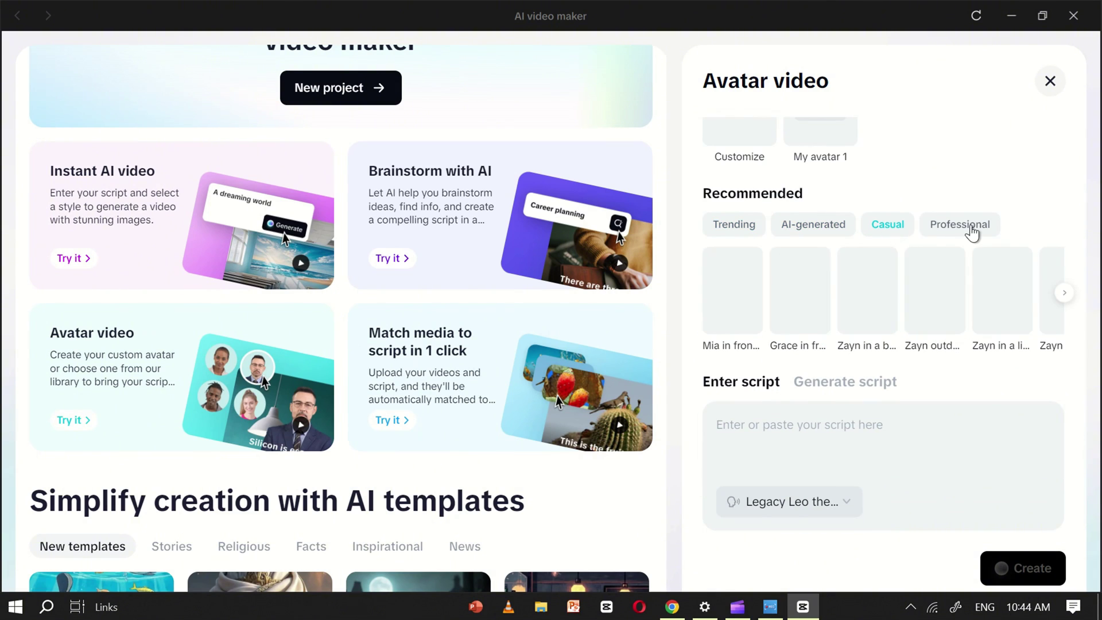
pyautogui.click(932, 230)
pyautogui.click(1066, 293)
pyautogui.click(1065, 293)
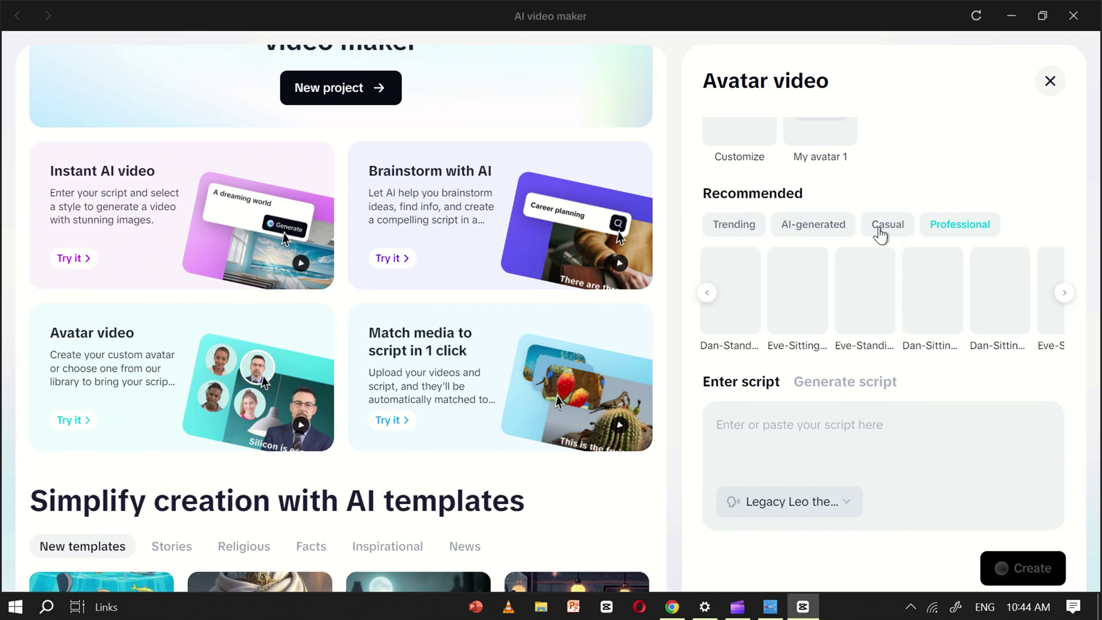
pyautogui.click(888, 225)
pyautogui.click(960, 224)
pyautogui.click(1065, 293)
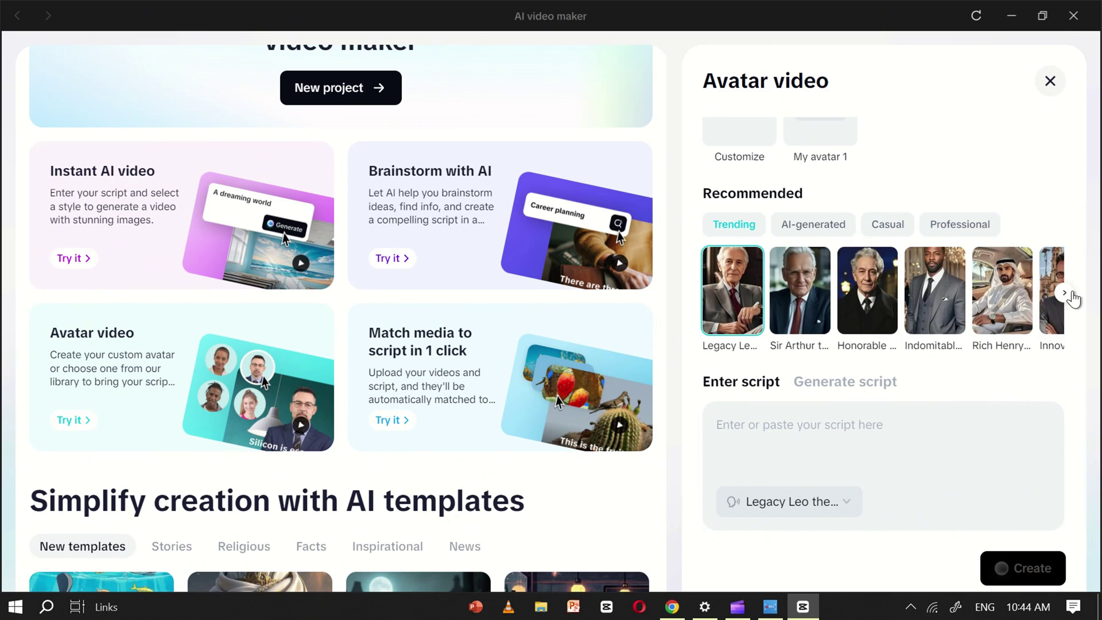
pyautogui.click(1065, 293)
pyautogui.click(1064, 293)
pyautogui.click(1065, 293)
pyautogui.click(1065, 294)
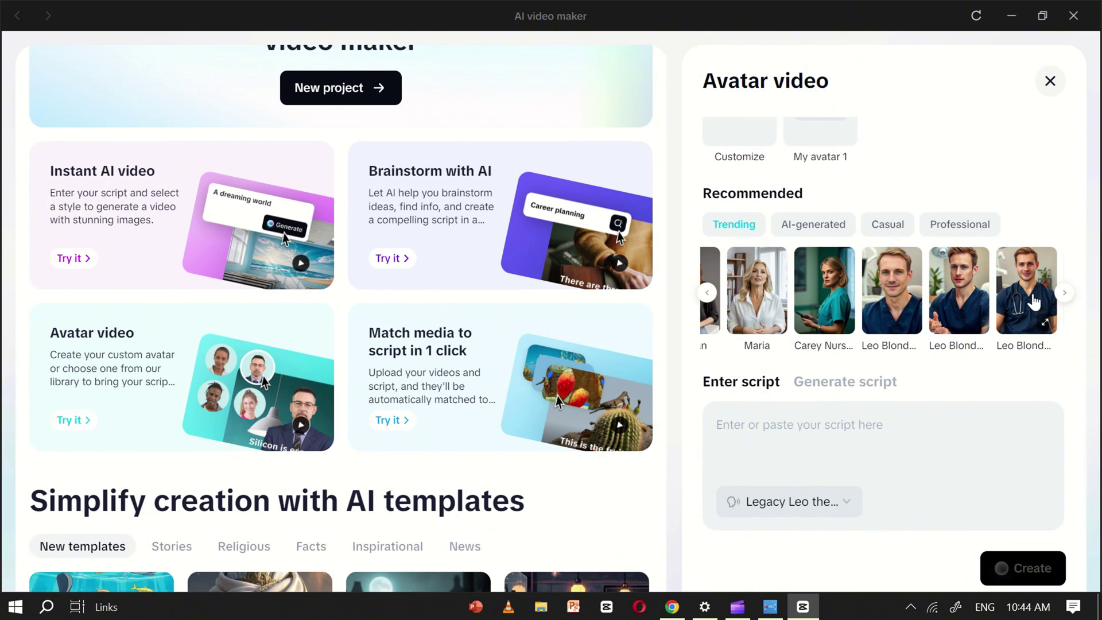
# - Create the avatar video from a 'backpain' topic script with Leo Emotions voice and 1 min length
pyautogui.click(821, 389)
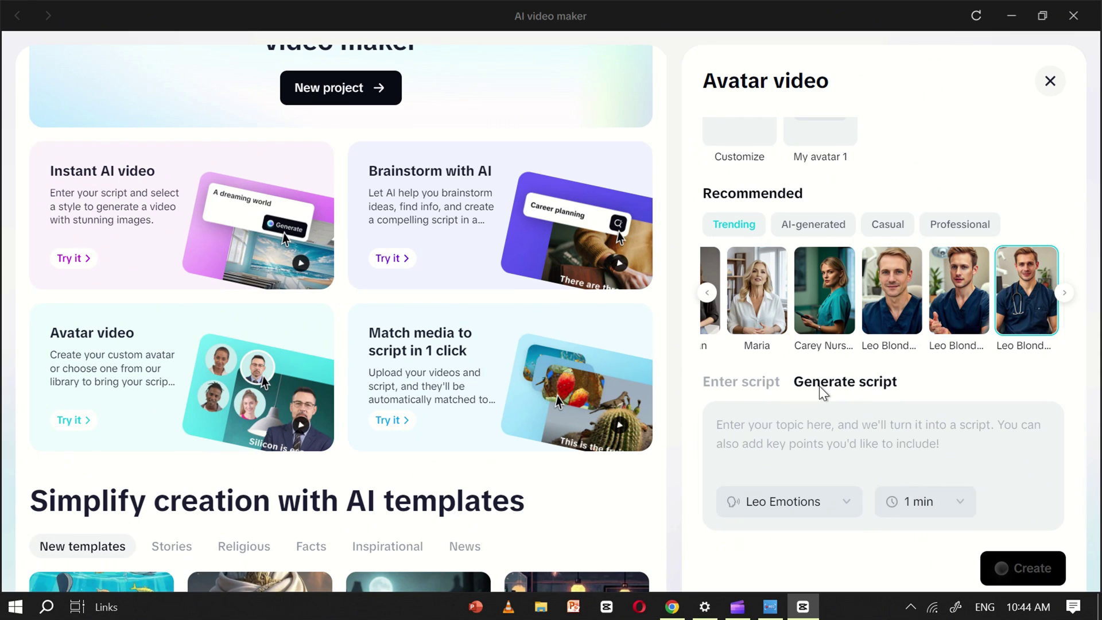
pyautogui.click(723, 390)
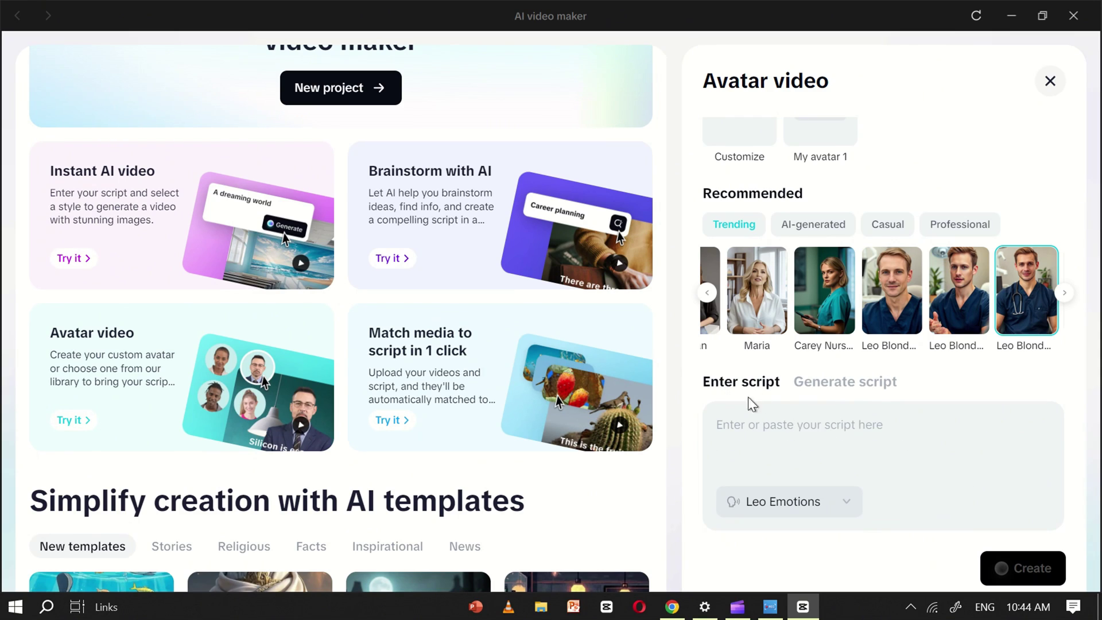
pyautogui.click(817, 387)
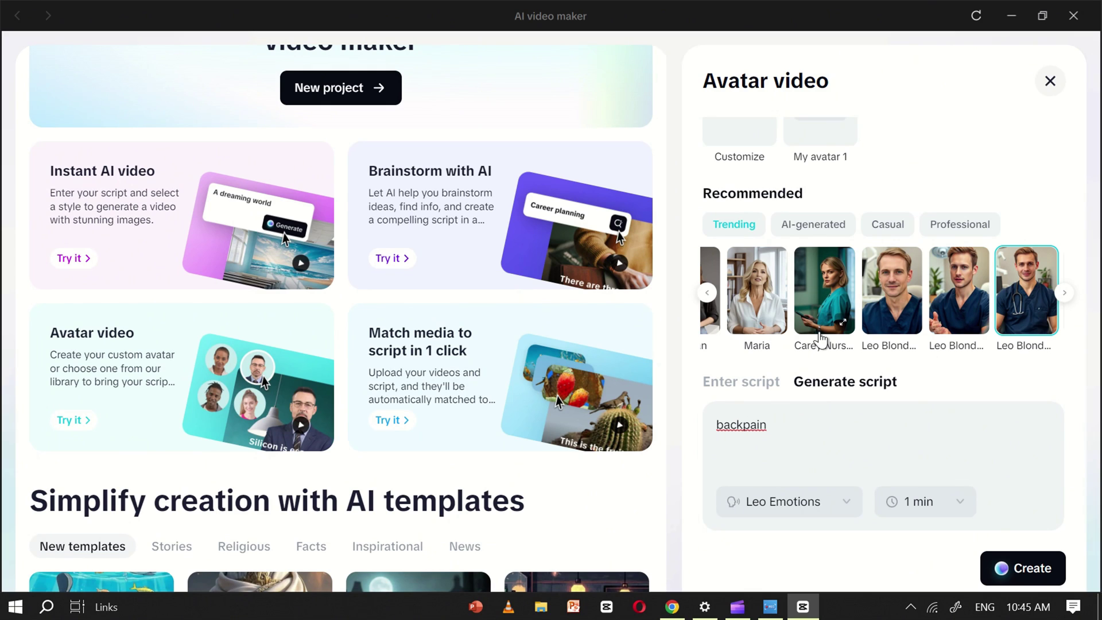
pyautogui.click(797, 508)
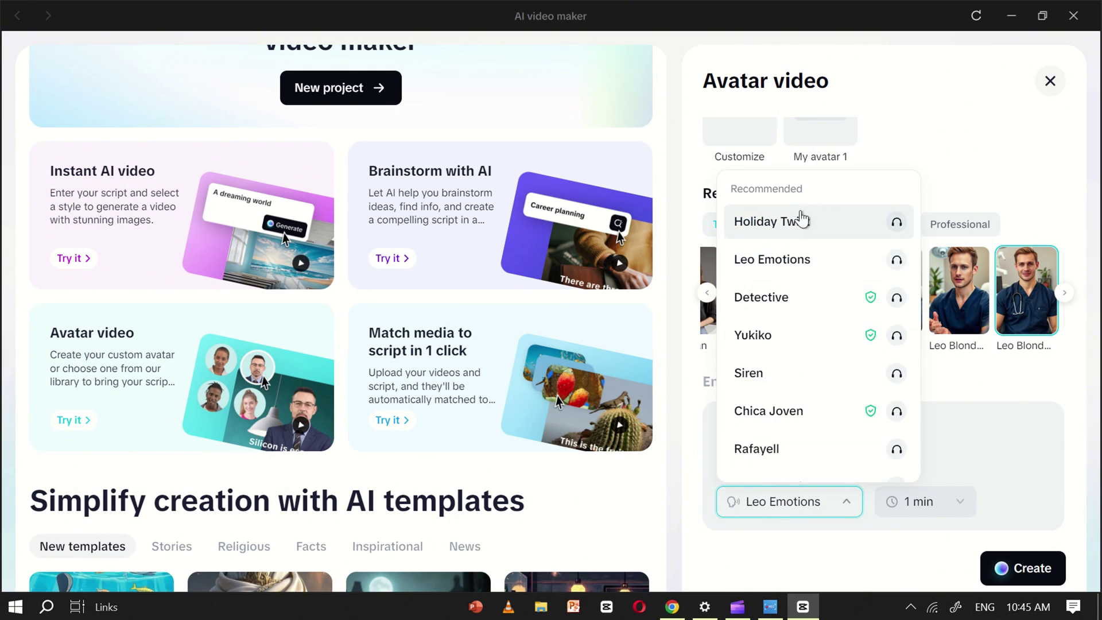
pyautogui.click(925, 505)
pyautogui.click(792, 548)
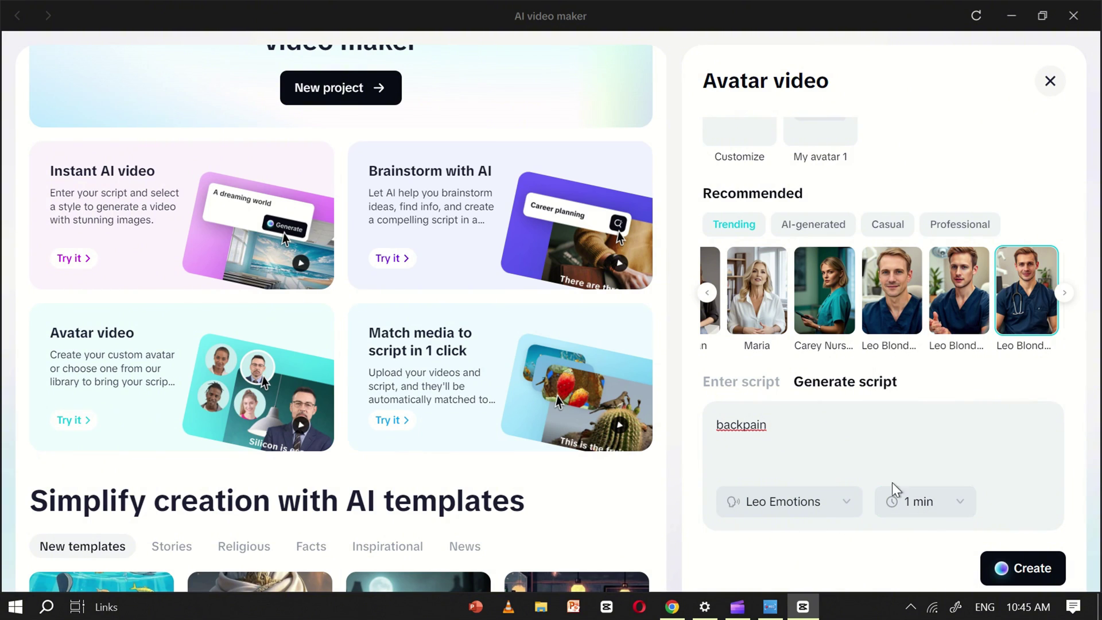
pyautogui.click(1039, 560)
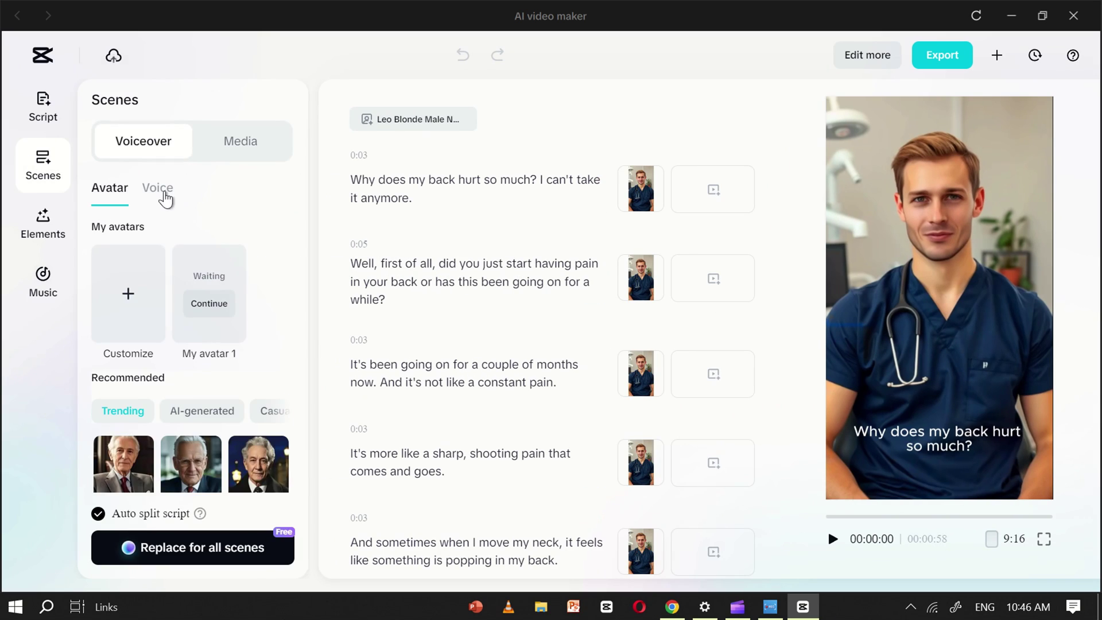
# - Fill all back-pain scenes with generated AI media, then switch to the Music library
pyautogui.click(241, 140)
pyautogui.click(184, 259)
pyautogui.scroll(-5, 195, 344)
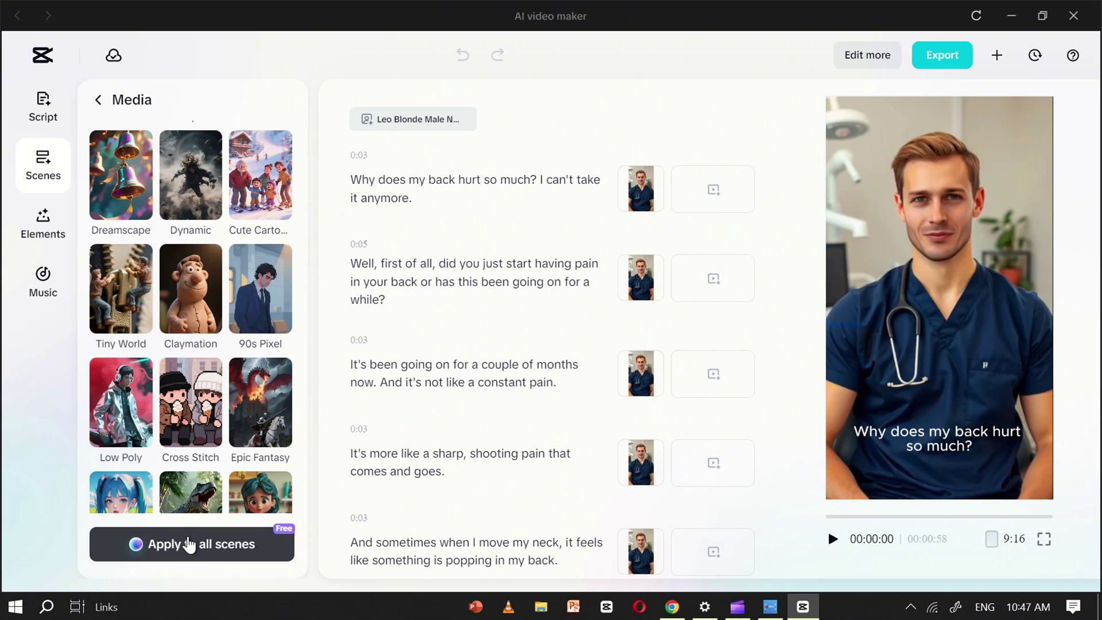
pyautogui.click(189, 544)
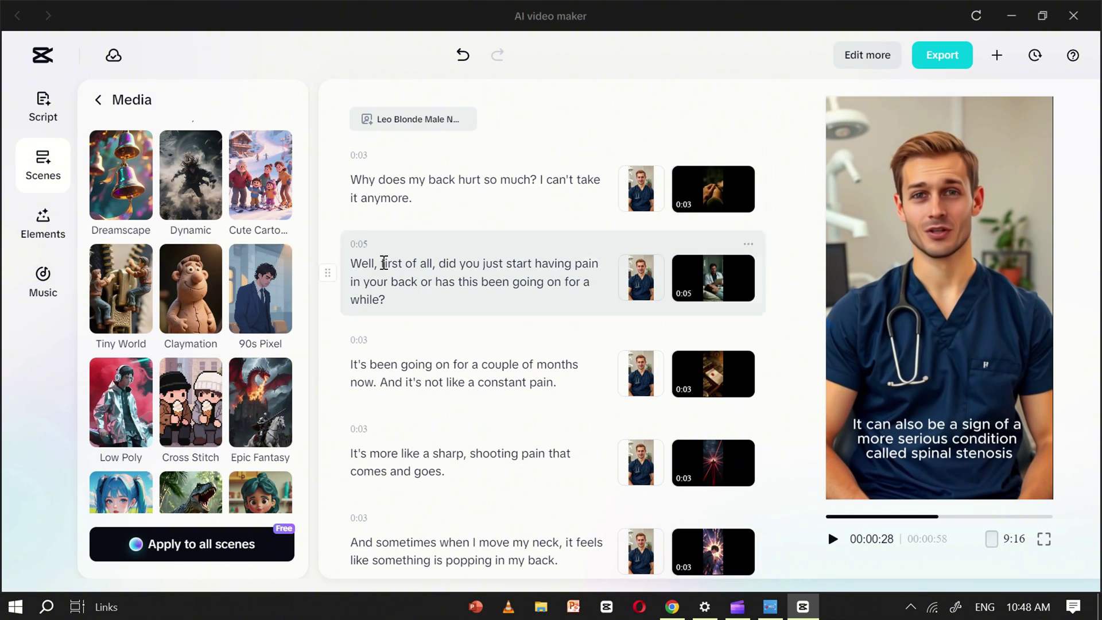
pyautogui.click(43, 223)
pyautogui.click(43, 281)
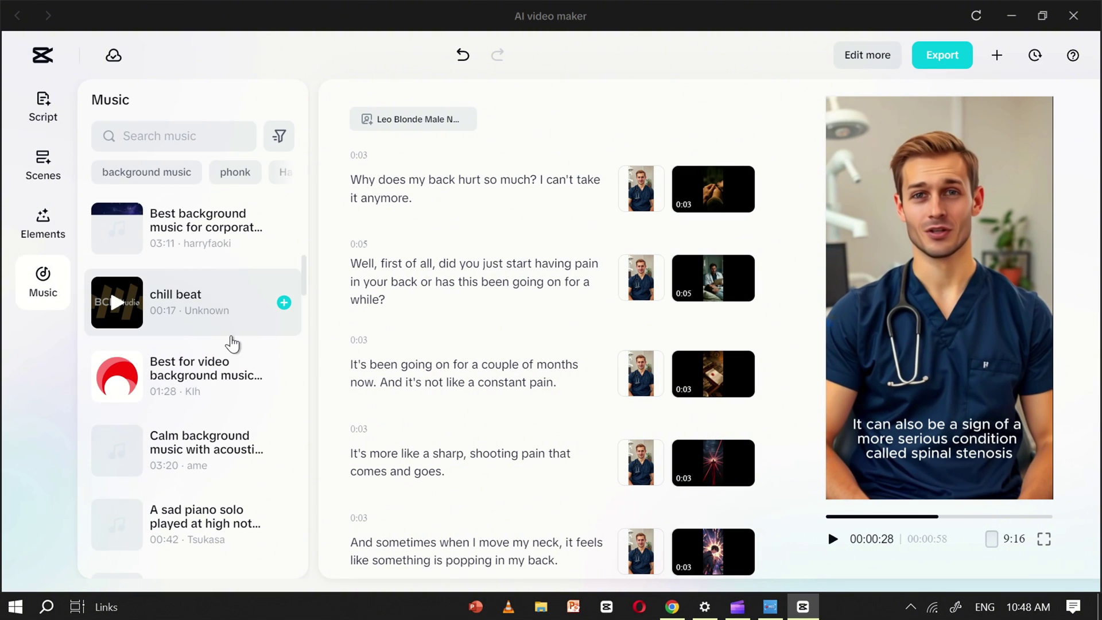
# - Export the 'backpain' video with High quality, 4k resolution and 60fps
pyautogui.click(958, 63)
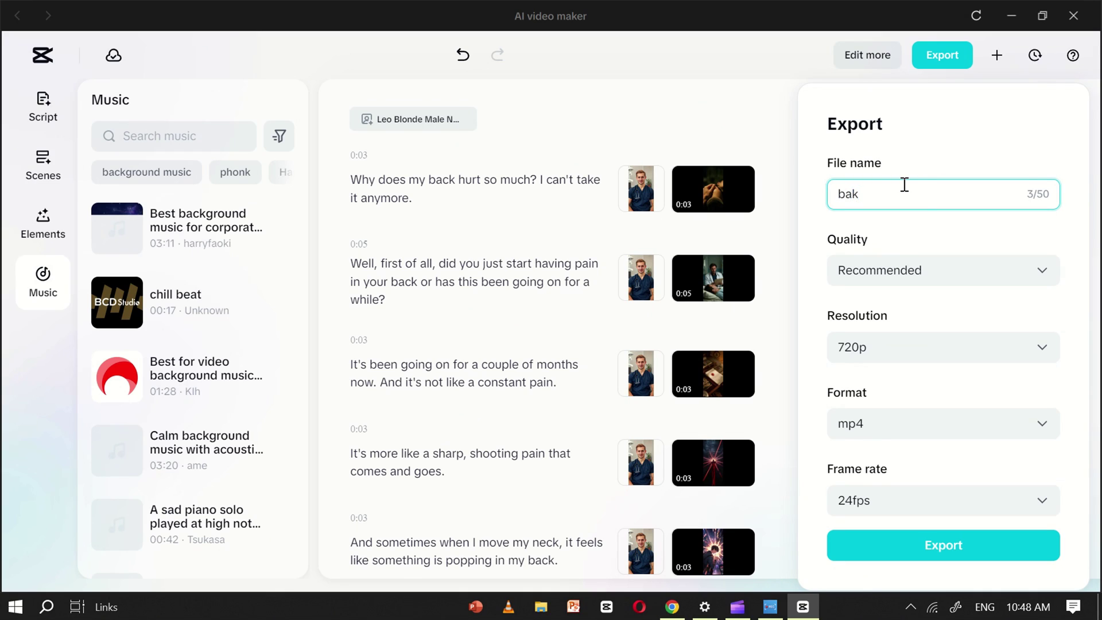
pyautogui.click(909, 281)
pyautogui.click(909, 312)
pyautogui.click(902, 355)
pyautogui.click(856, 544)
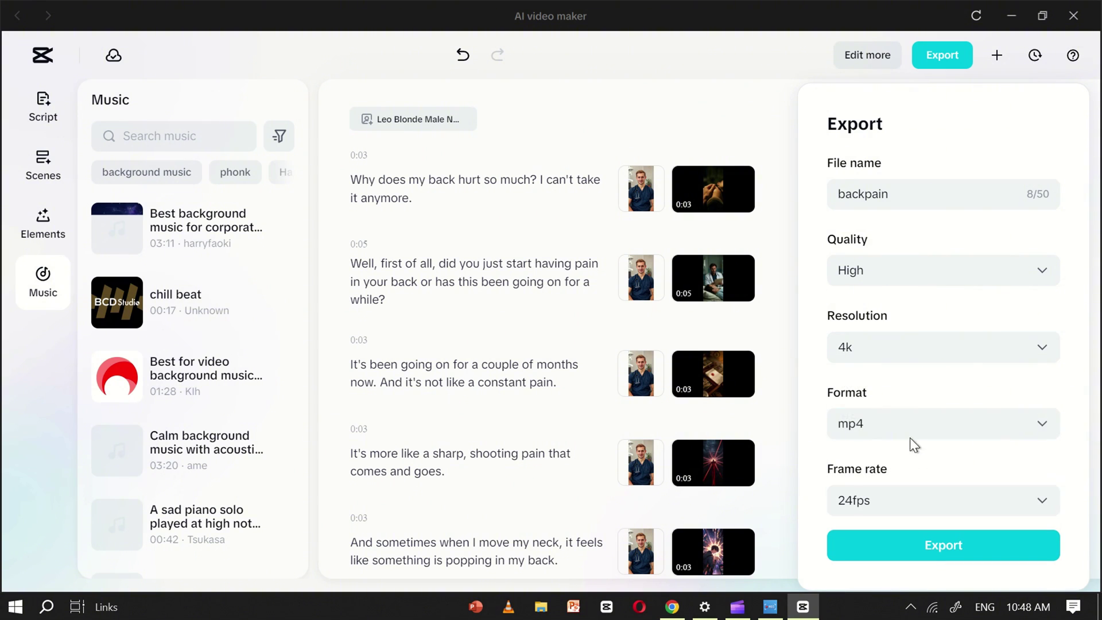
pyautogui.click(885, 498)
pyautogui.click(872, 458)
pyautogui.click(923, 545)
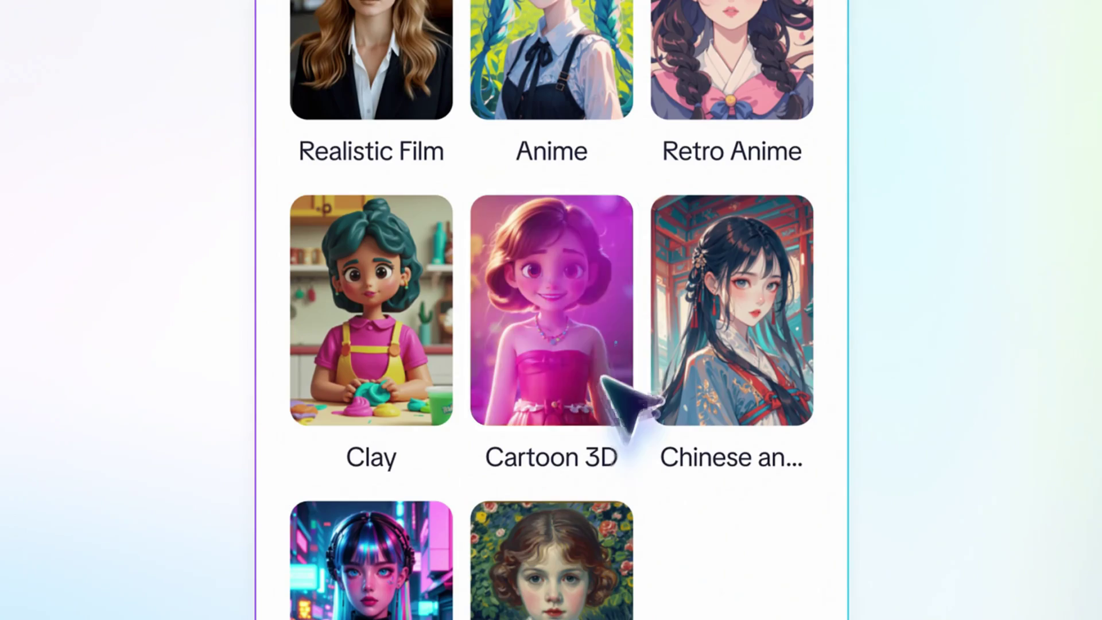
# - Pick Cartoon 3D as the scene media style
pyautogui.click(618, 344)
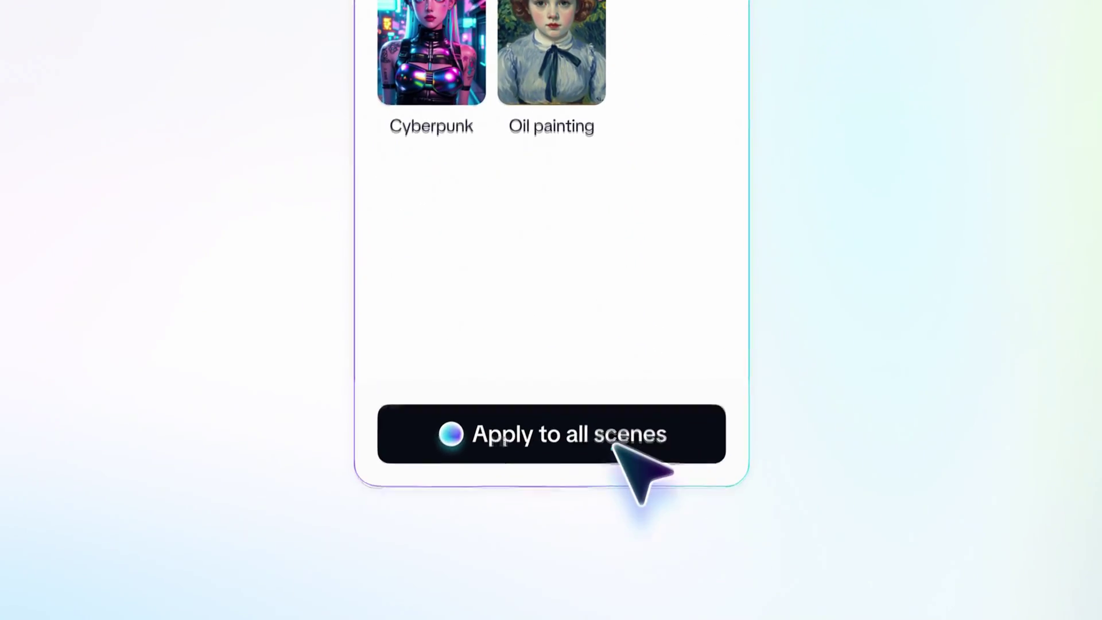